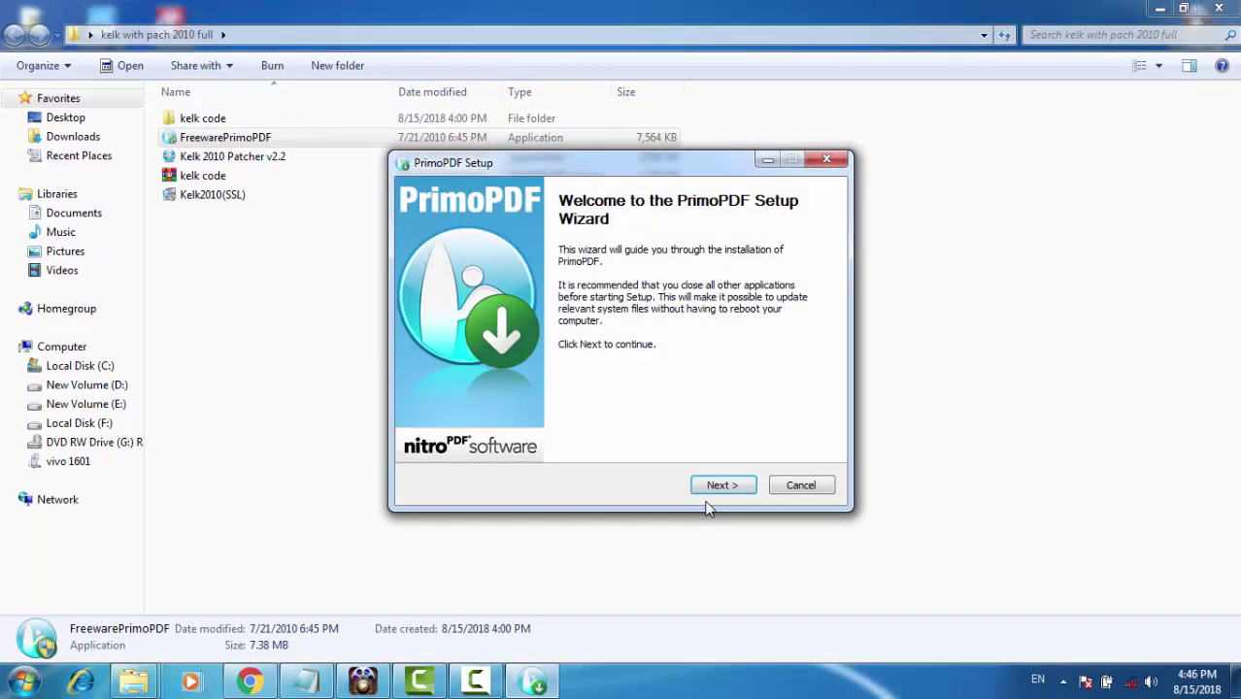
Step: Install PrimoPDF by accepting the license agreement, leaving registration blank, postponing the Internet Explorer 8 setup and finishing the wizard
{"action": "left_click", "coordinate": [709, 491]}
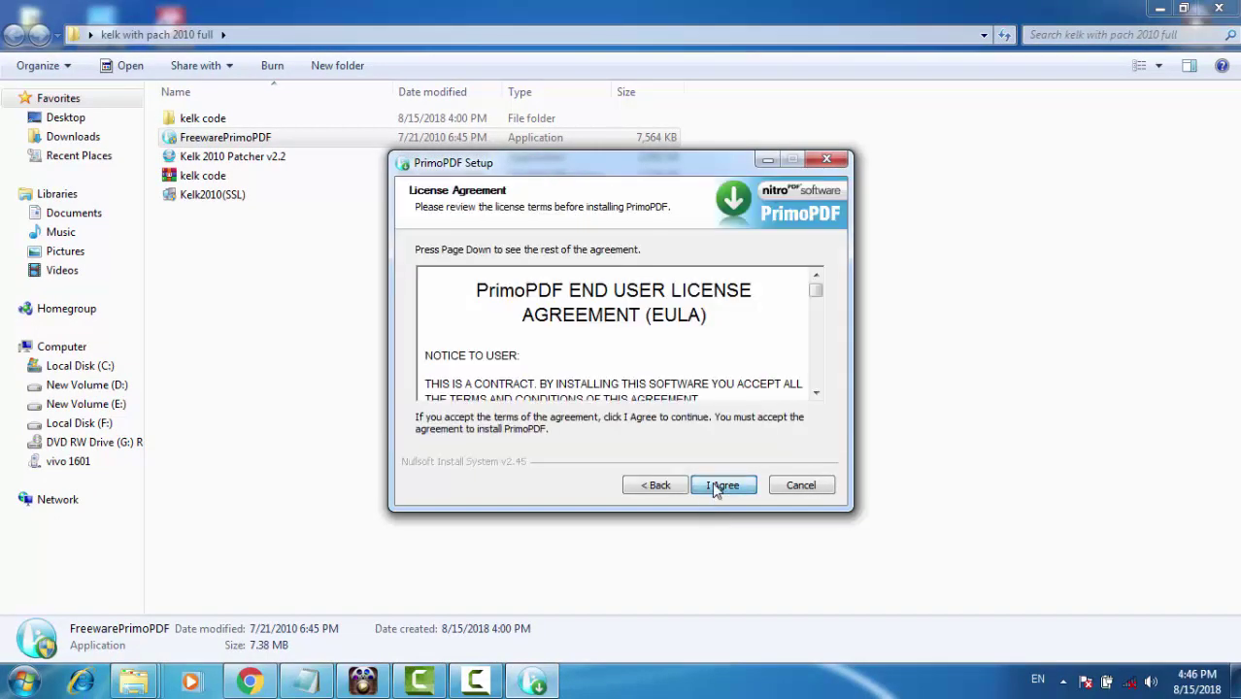
{"action": "left_click", "coordinate": [716, 487]}
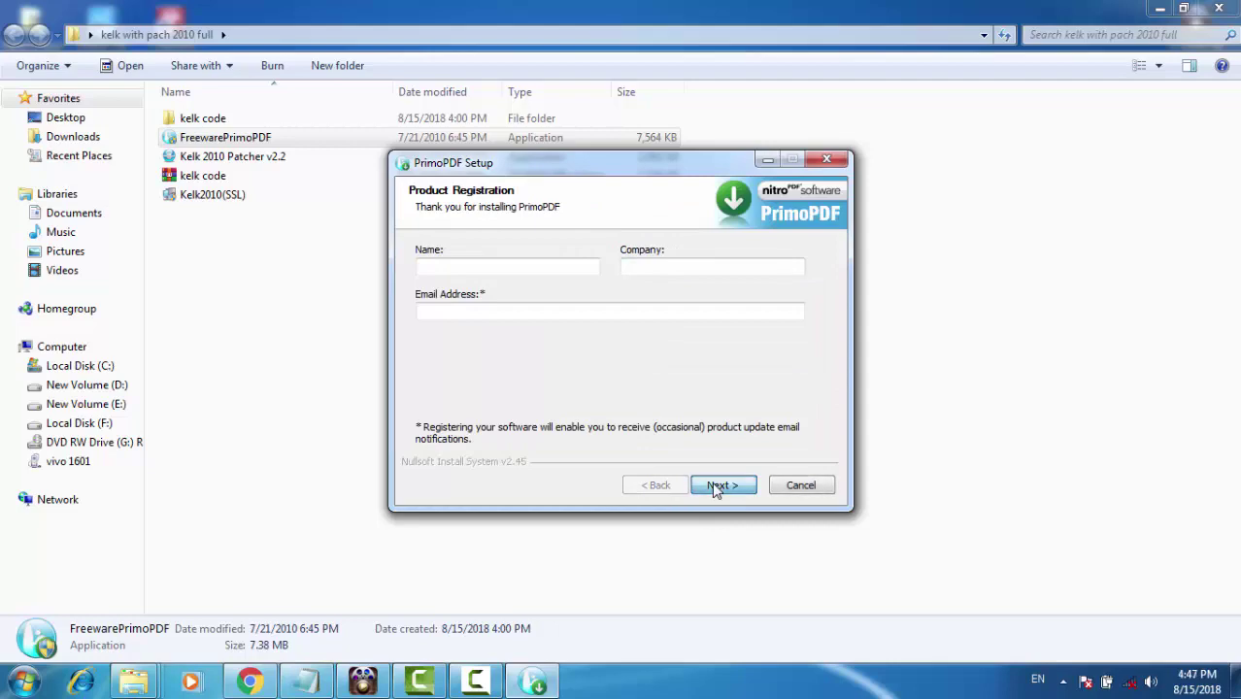
{"action": "left_click", "coordinate": [715, 486]}
{"action": "left_click", "coordinate": [718, 486]}
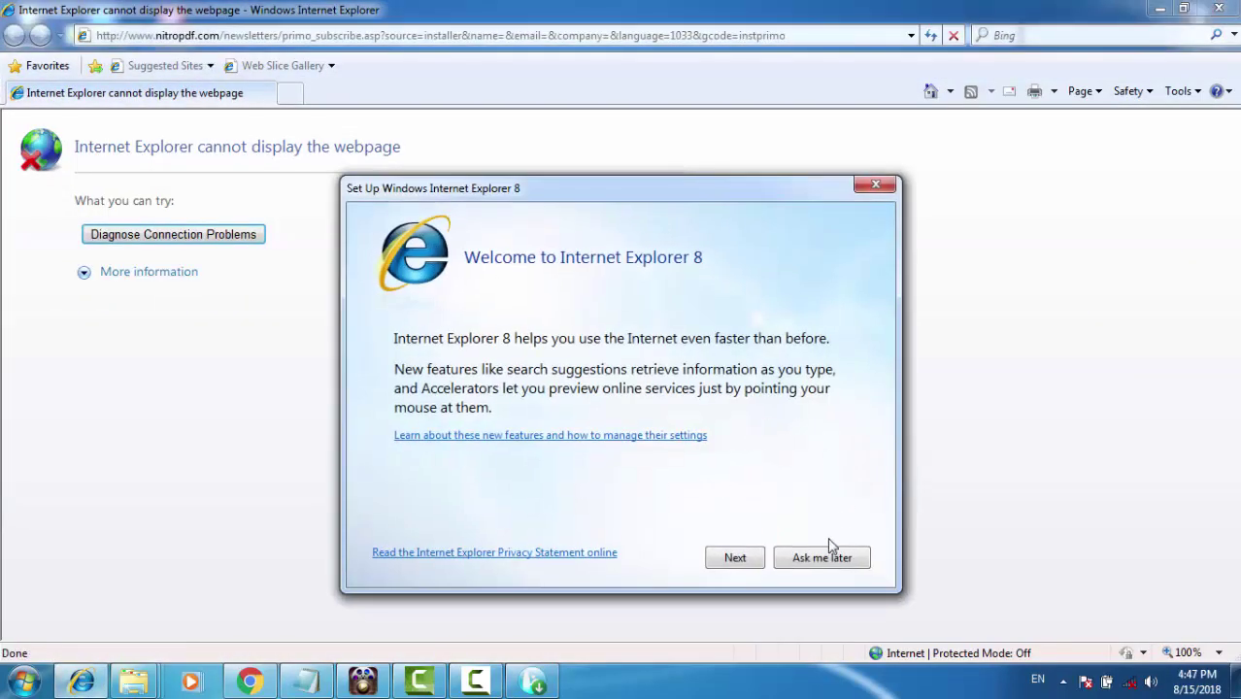
{"action": "left_click", "coordinate": [825, 558]}
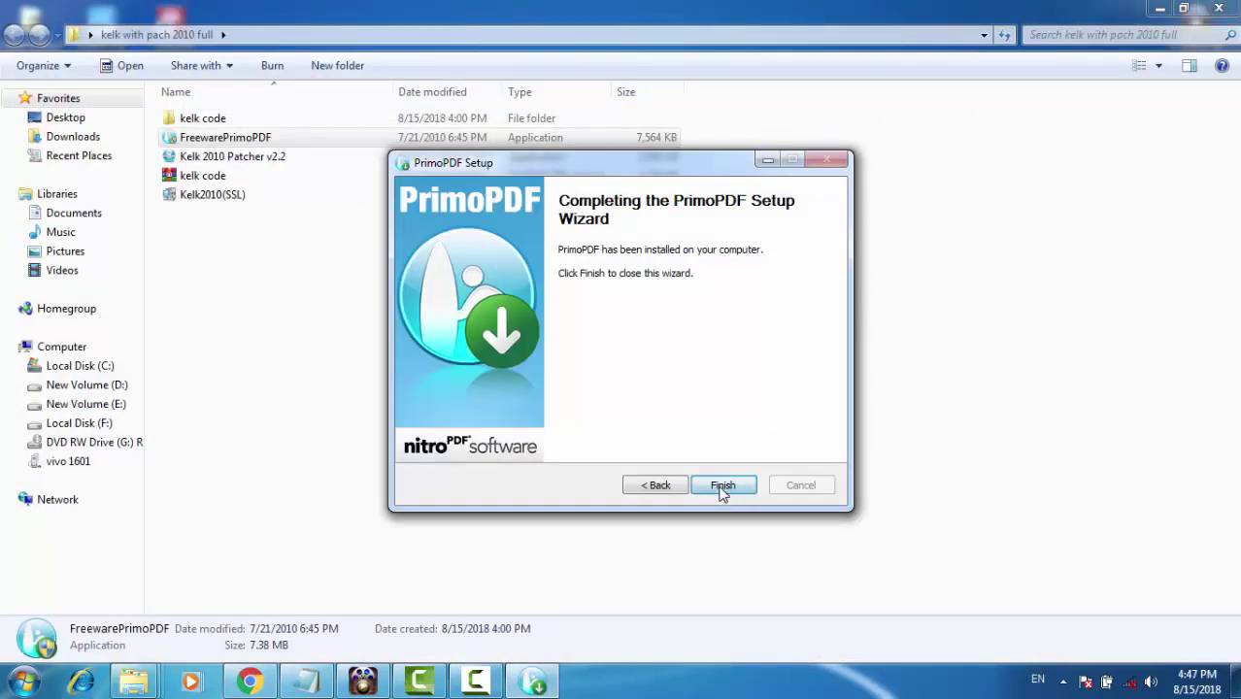
{"action": "left_click", "coordinate": [721, 490]}
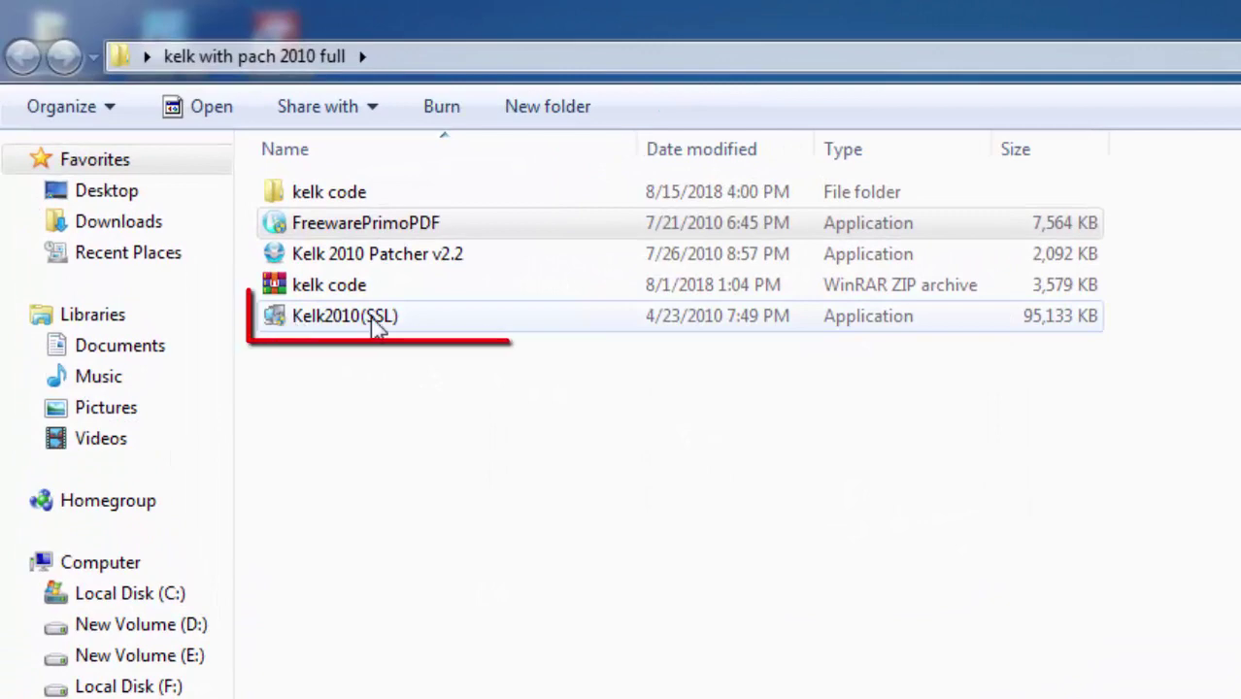
Step: Run the Kelk2010(SSL) installer as administrator and complete the setup with English as the language
{"action": "left_click", "coordinate": [346, 322]}
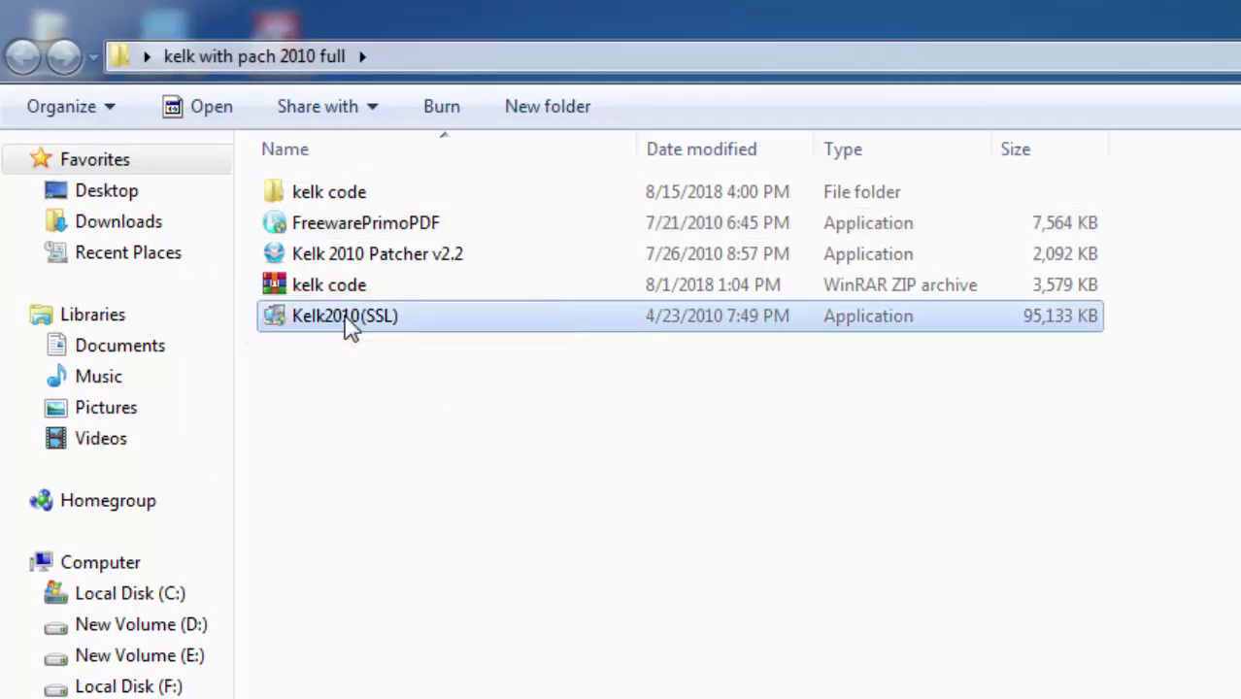
{"action": "right_click", "coordinate": [348, 328]}
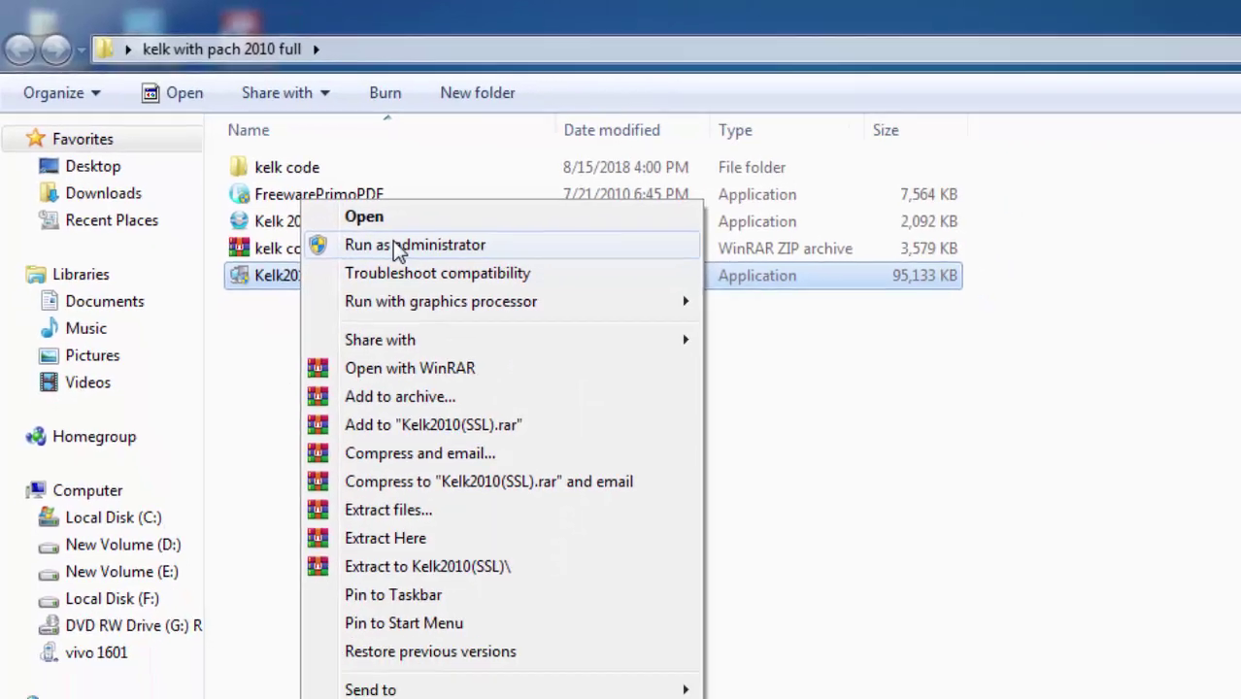
{"action": "left_click", "coordinate": [432, 280]}
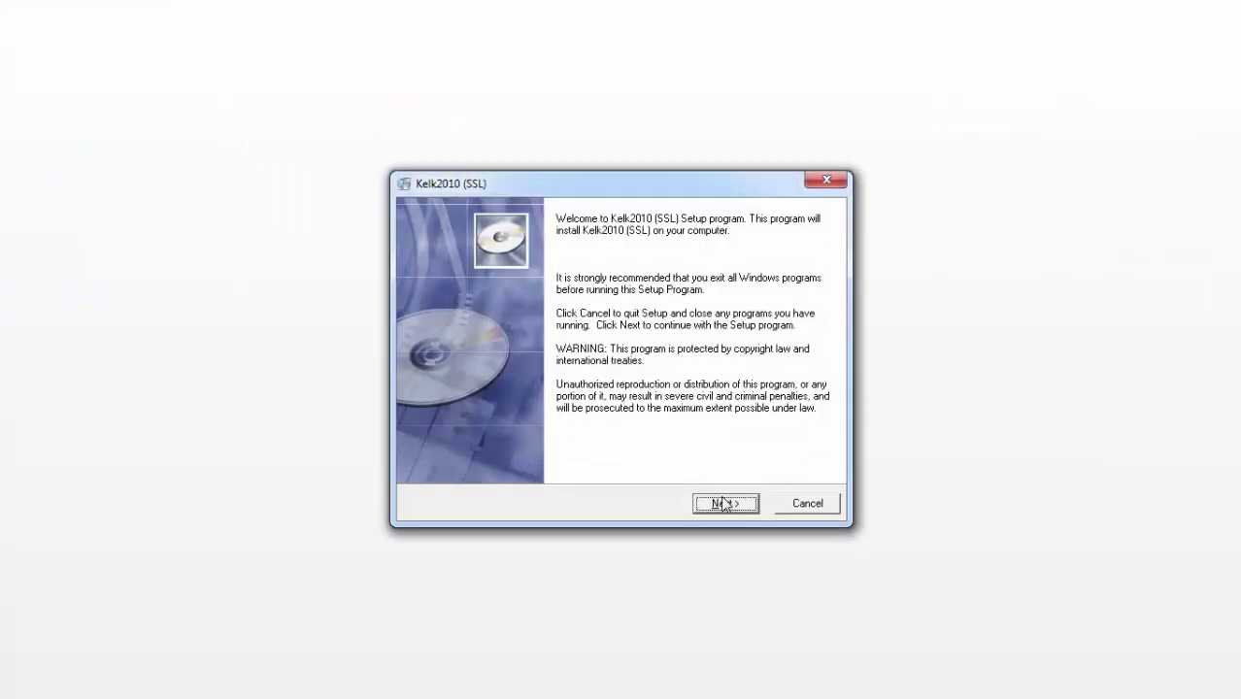
{"action": "left_click", "coordinate": [724, 504]}
{"action": "left_click", "coordinate": [720, 506]}
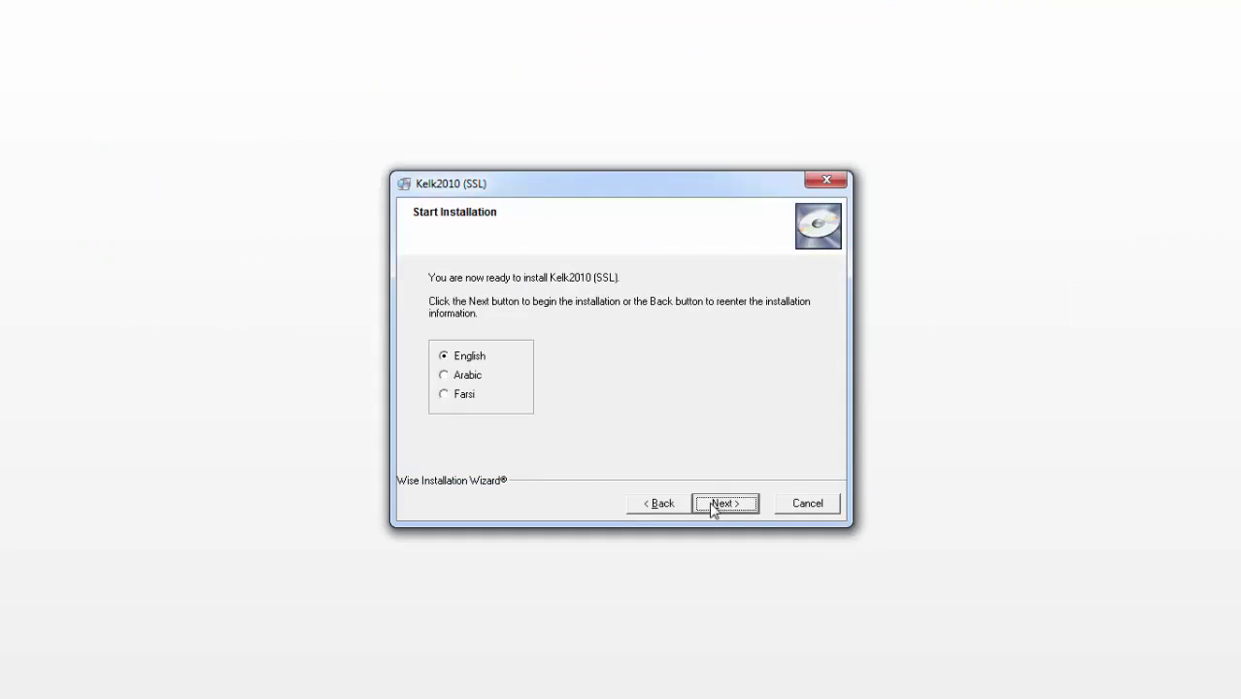
{"action": "left_click", "coordinate": [712, 505]}
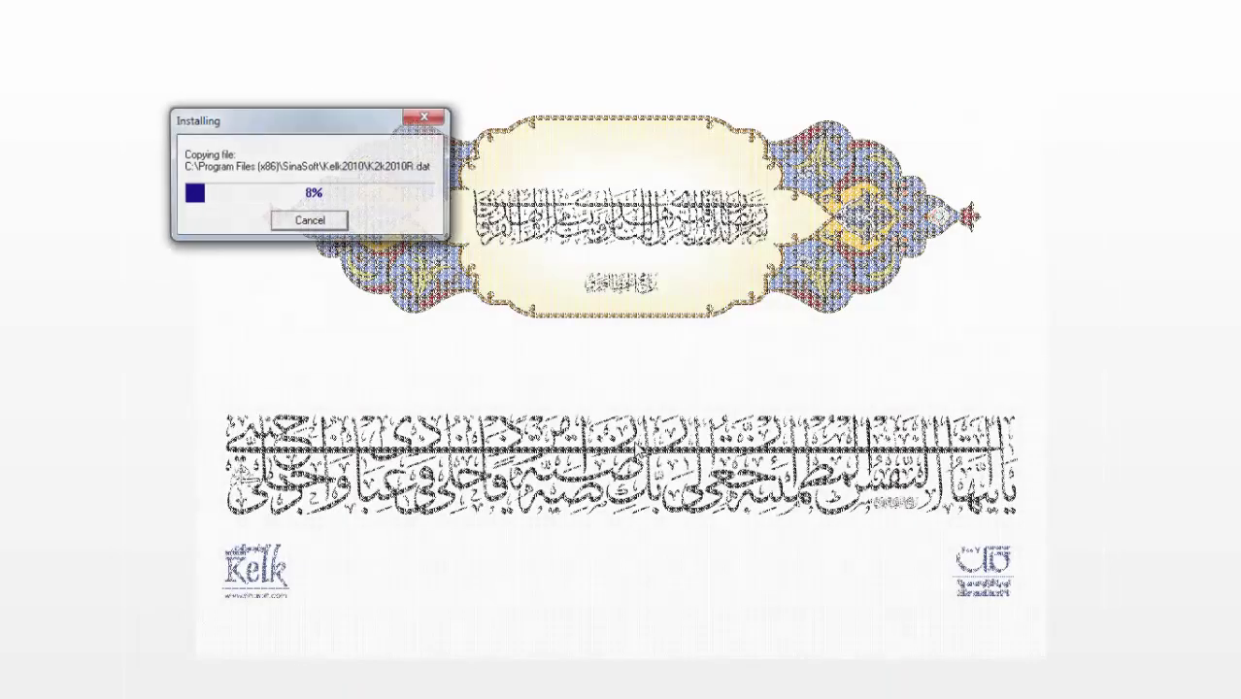
{"action": "left_click_drag", "start_coordinate": [336, 124], "coordinate": [183, 88]}
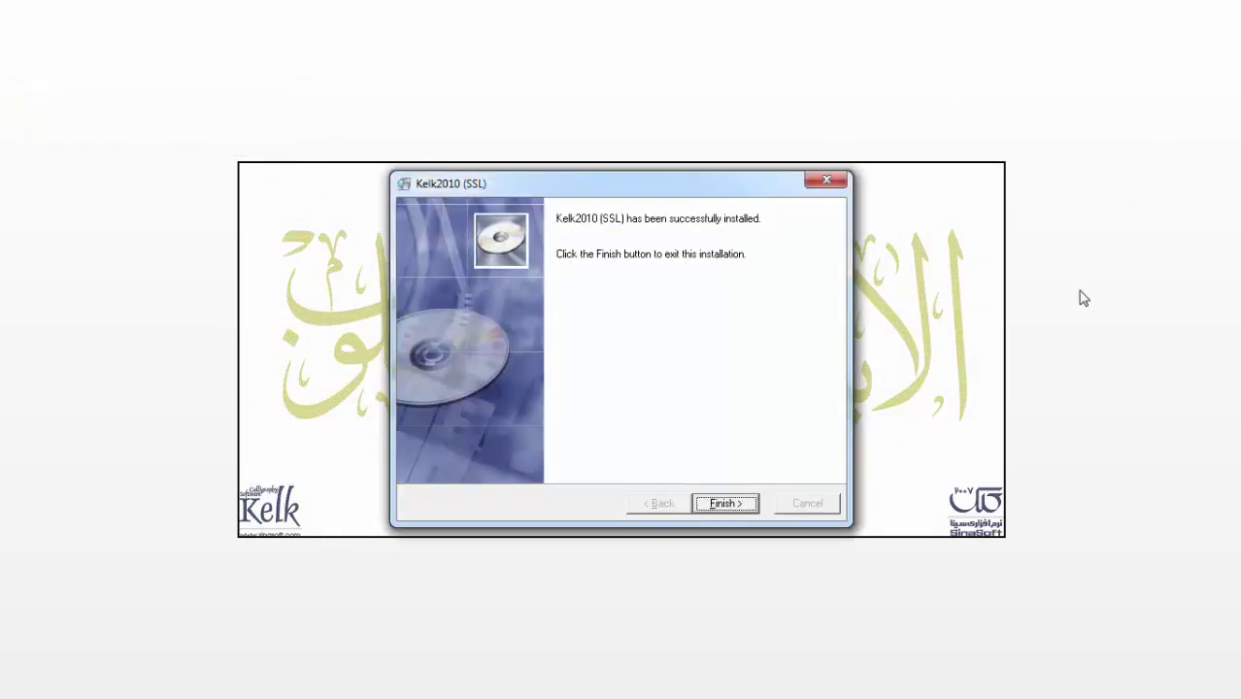
{"action": "left_click", "coordinate": [728, 504]}
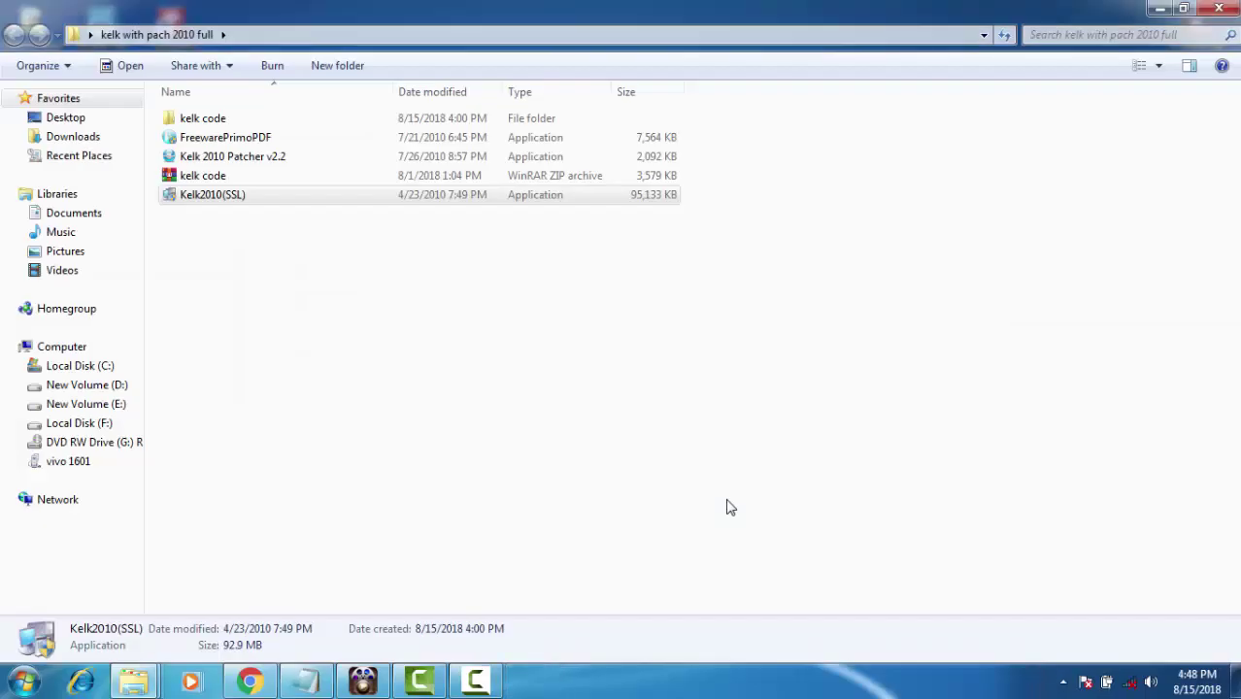
Step: Minimize the installer folder window and refresh the desktop
{"action": "left_click", "coordinate": [1161, 12]}
{"action": "right_click", "coordinate": [729, 129]}
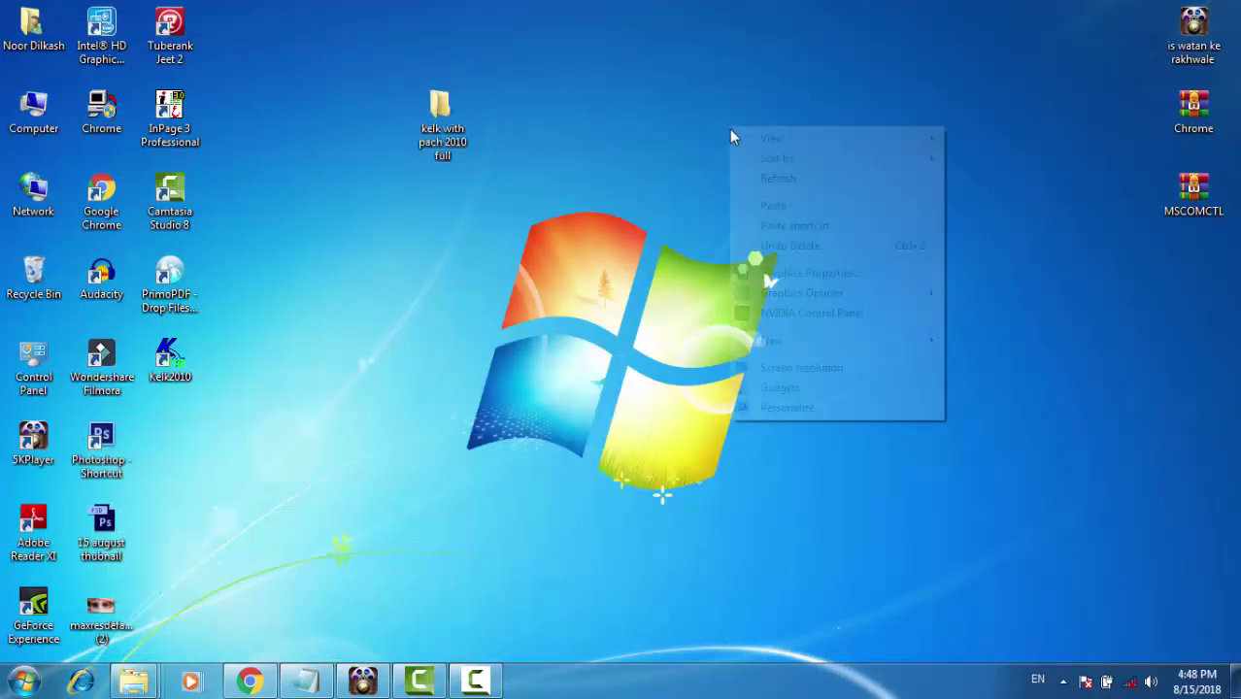
{"action": "left_click", "coordinate": [769, 174]}
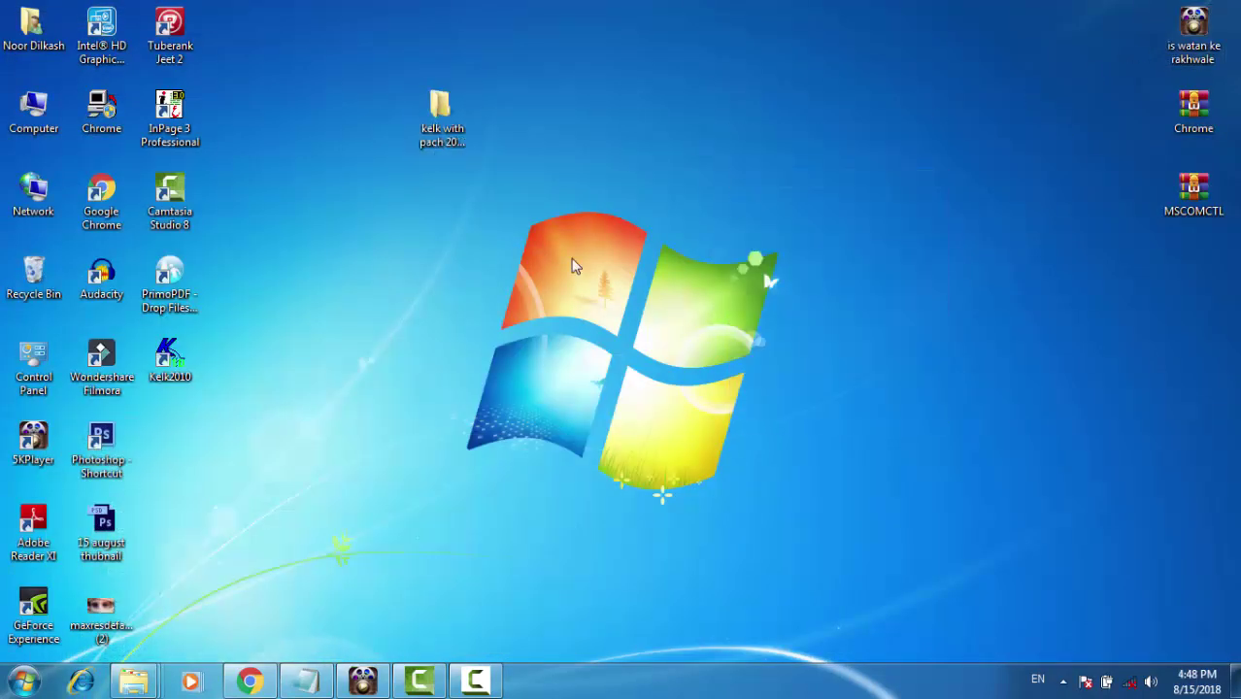
Step: Launch Kelk2010 from its desktop shortcut and dismiss the WinLicense dialog
{"action": "left_click", "coordinate": [173, 355]}
{"action": "right_click", "coordinate": [173, 355]}
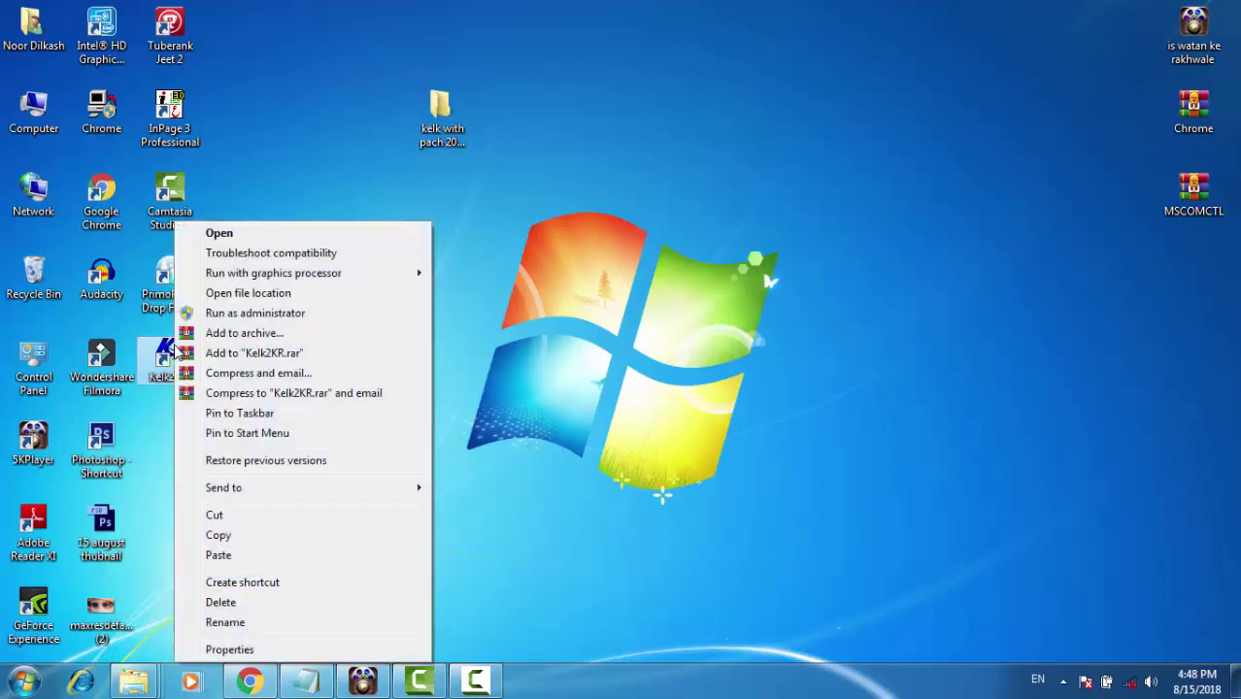
{"action": "left_click", "coordinate": [219, 234]}
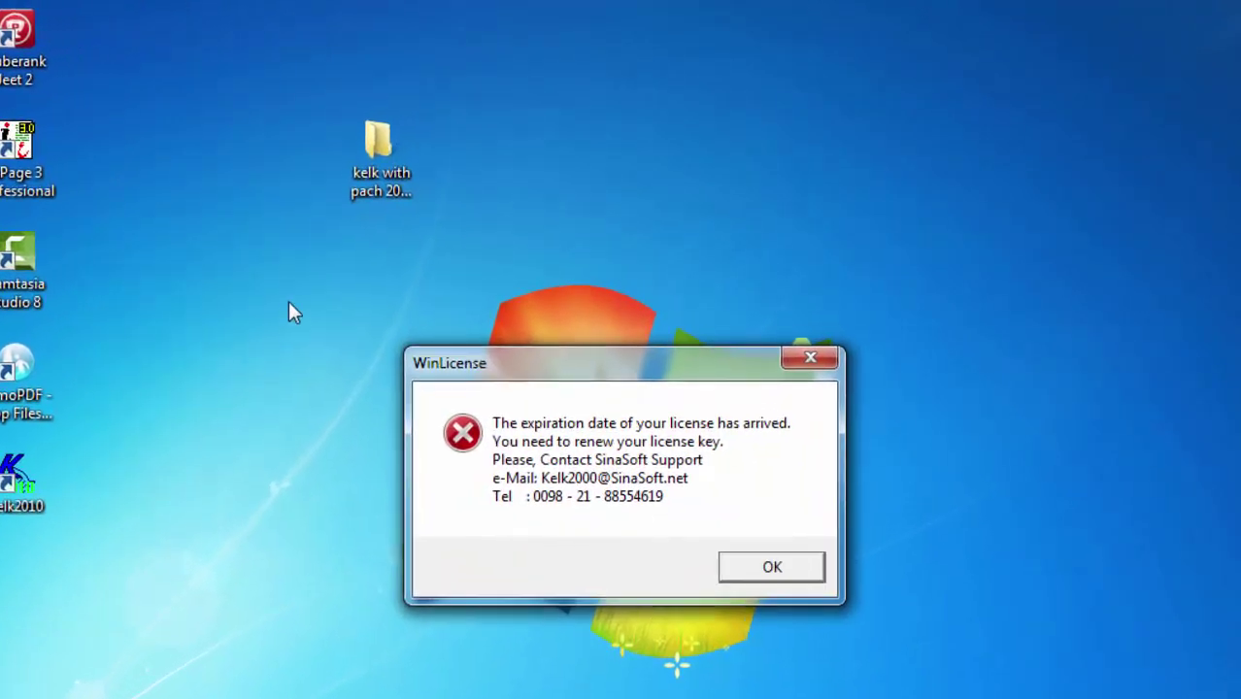
{"action": "left_click_drag", "start_coordinate": [288, 303], "coordinate": [986, 660]}
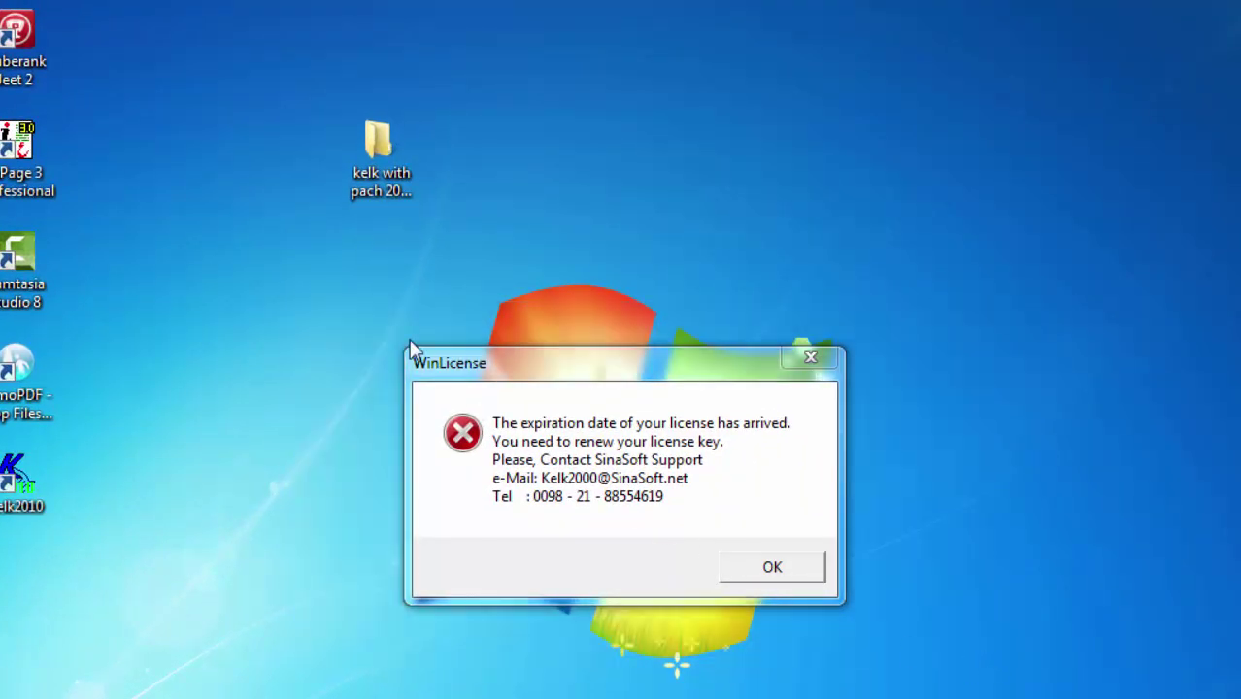
{"action": "left_click_drag", "start_coordinate": [323, 293], "coordinate": [936, 650]}
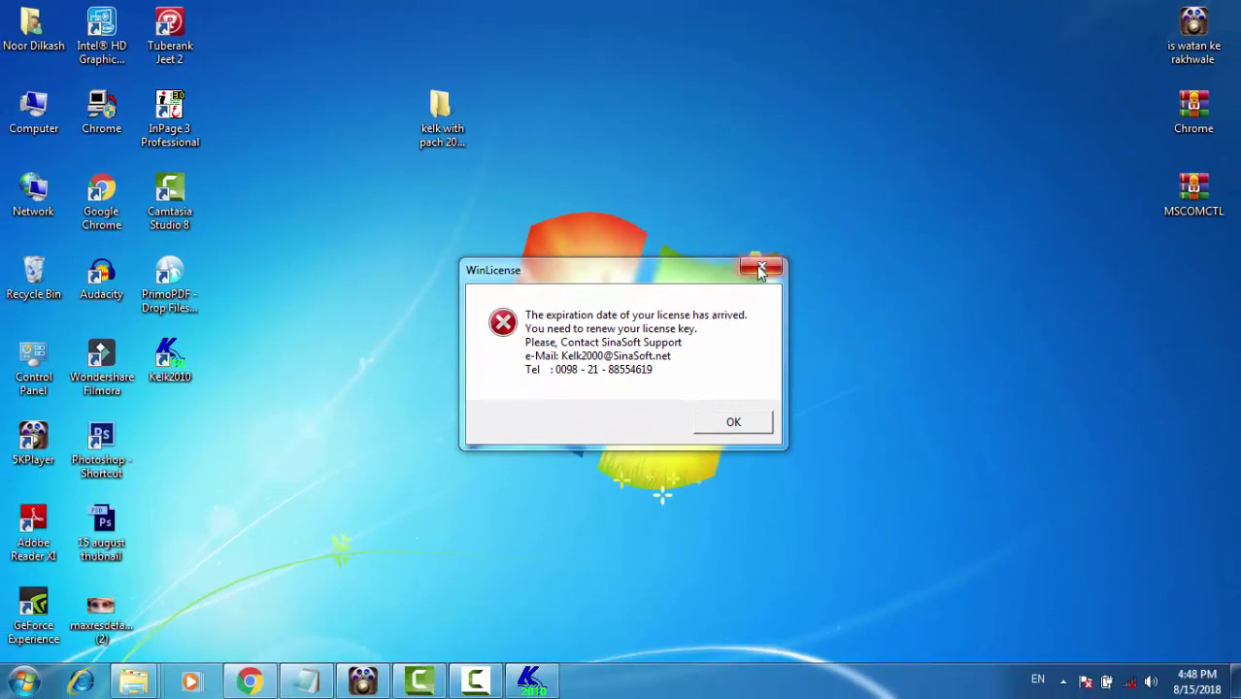
{"action": "left_click", "coordinate": [761, 267]}
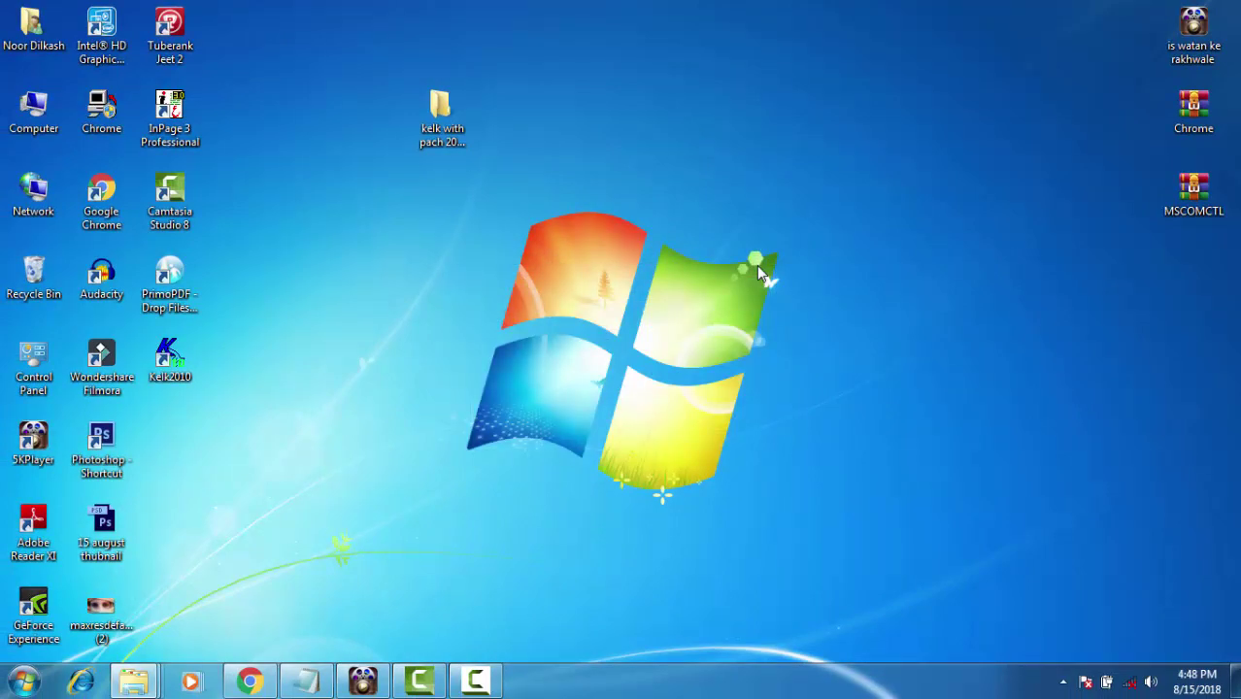
Step: Open the "kelk with pach 2010 full" folder and run Kelk 2010 Patcher v2.2 as administrator
{"action": "right_click", "coordinate": [440, 109]}
{"action": "left_click", "coordinate": [485, 130]}
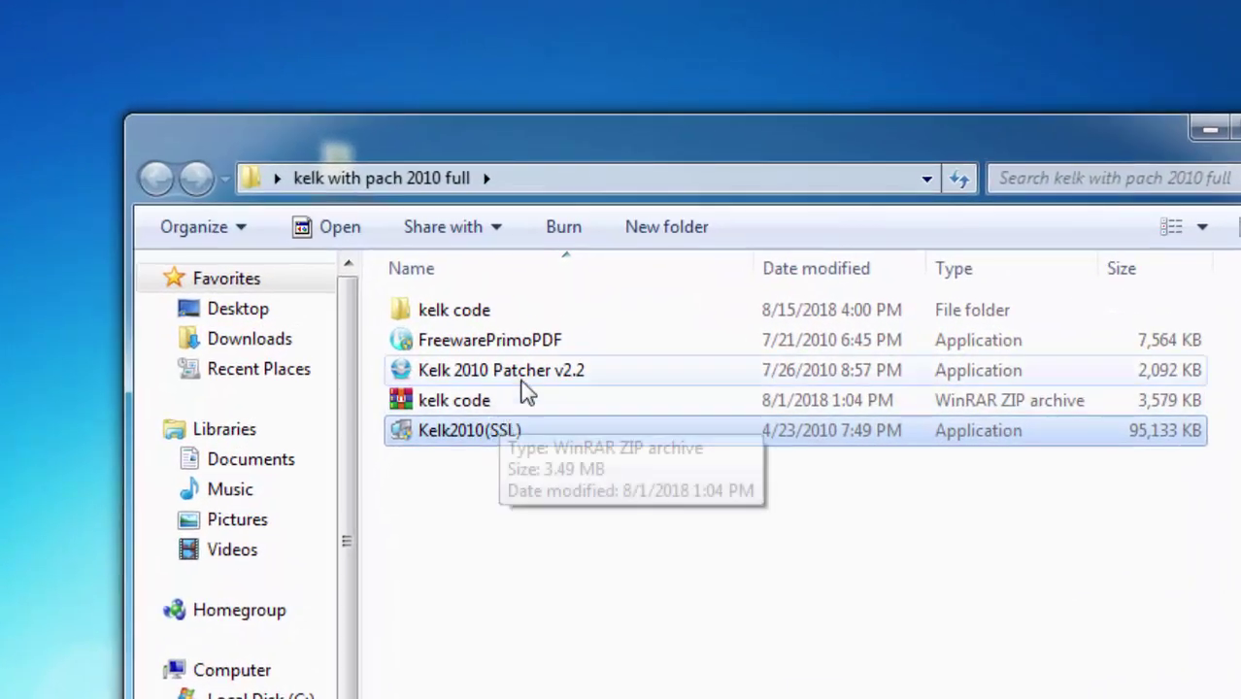
{"action": "left_click", "coordinate": [524, 377]}
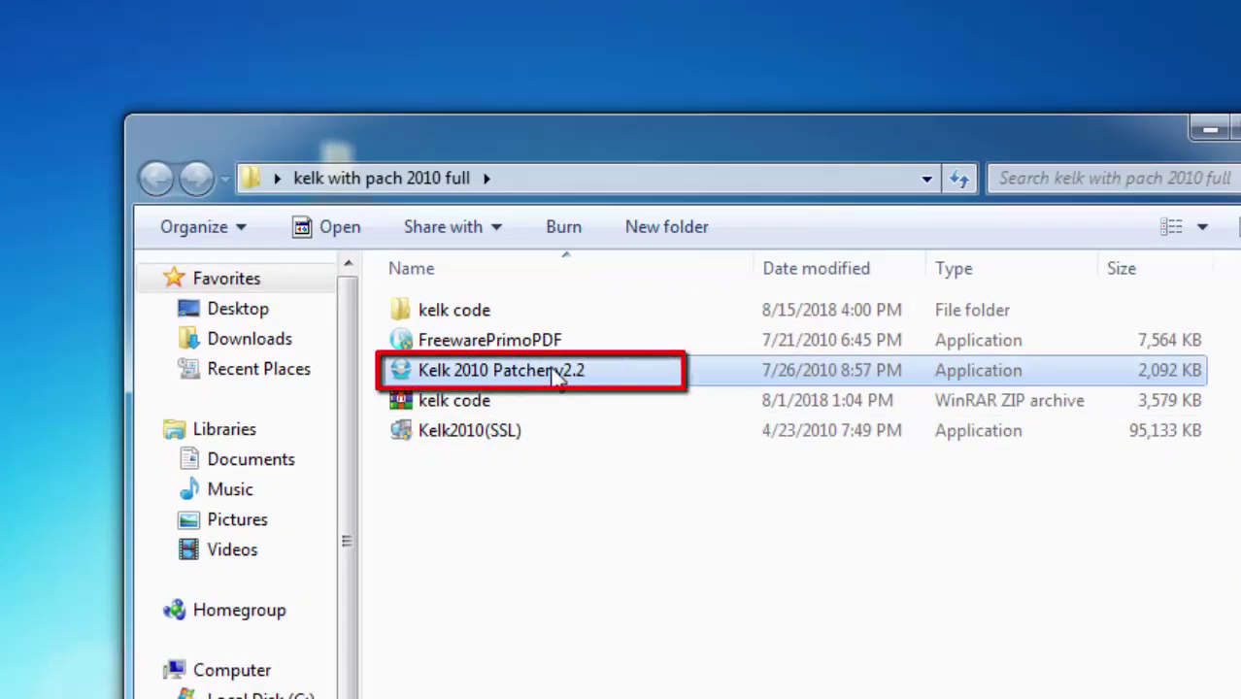
{"action": "right_click", "coordinate": [558, 377]}
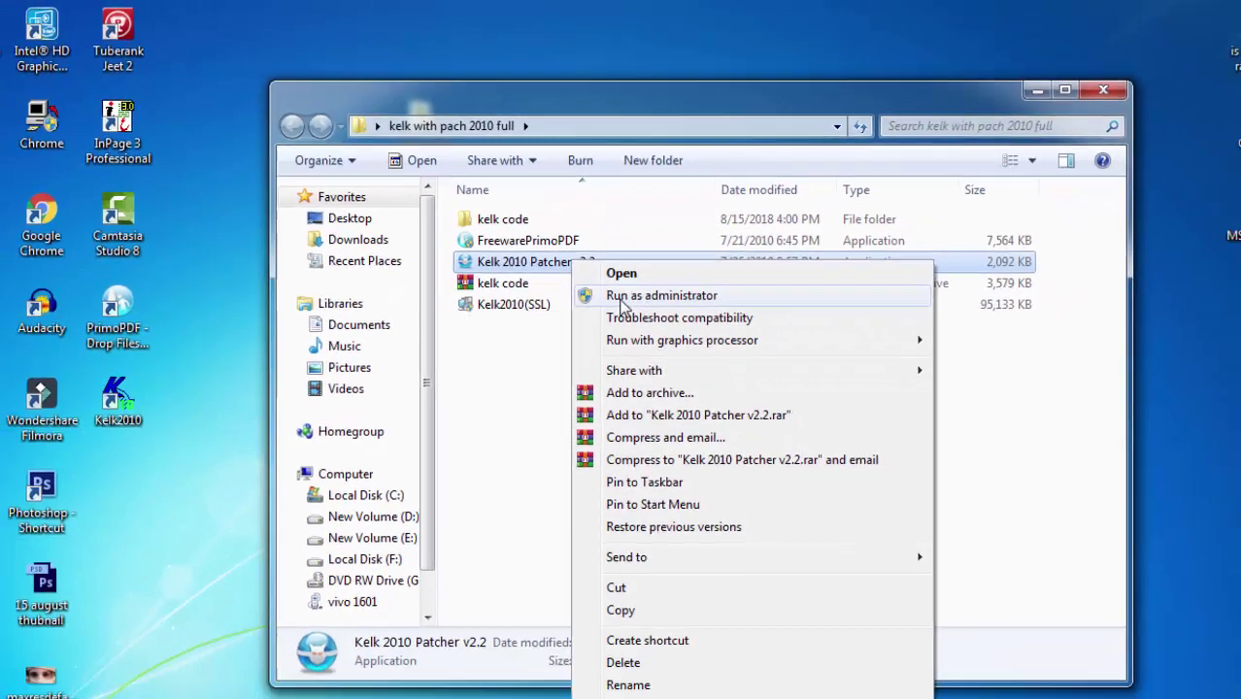
{"action": "left_click", "coordinate": [621, 419]}
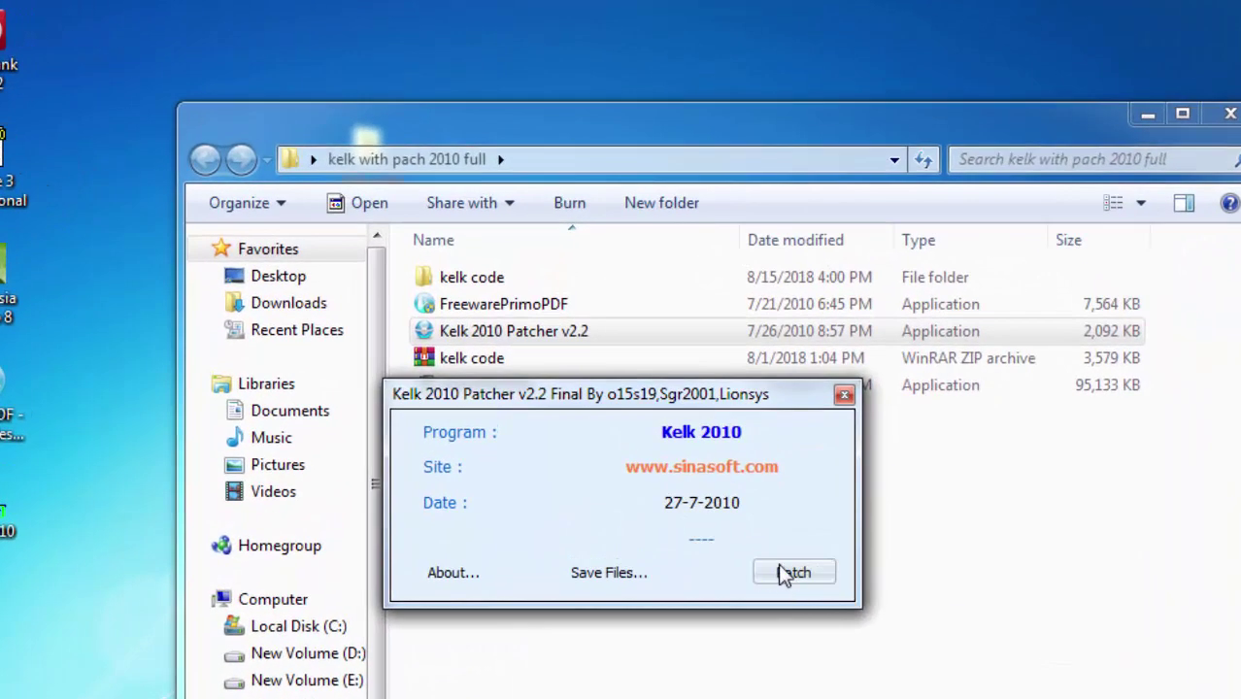
Step: Patch Kelk 2010 in C:\Program Files (x86)\SinaSoft\Kelk2010\ and close the patcher
{"action": "left_click", "coordinate": [780, 565]}
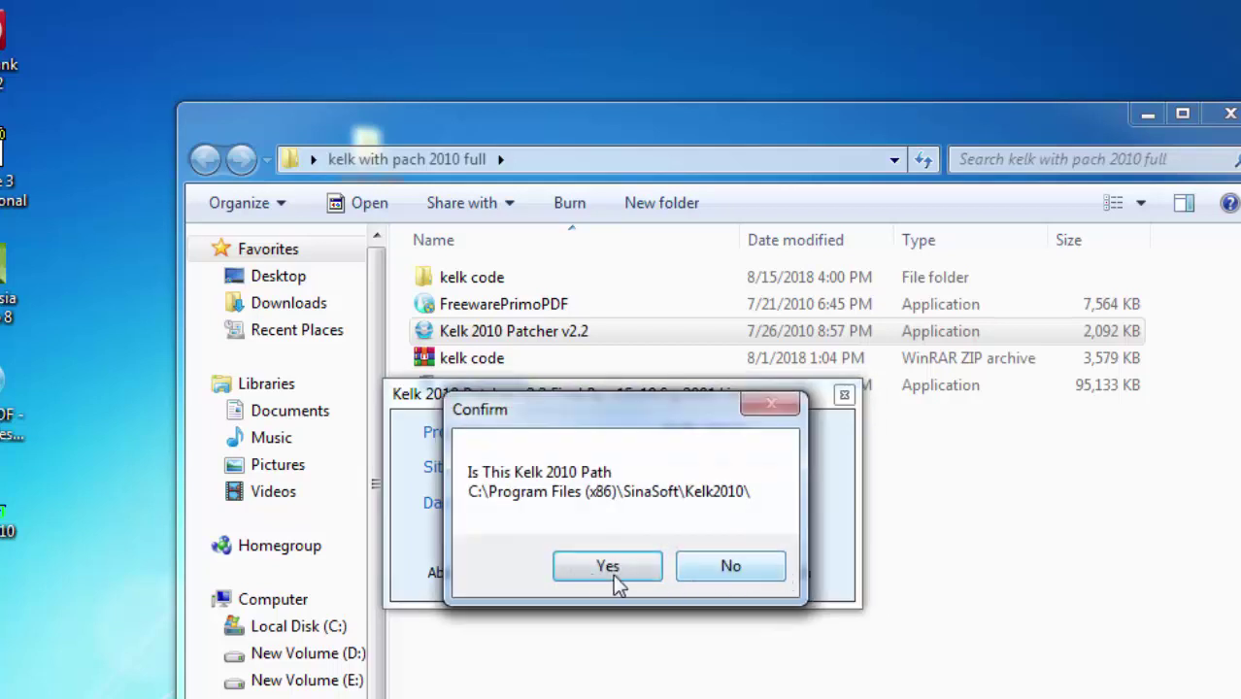
{"action": "left_click", "coordinate": [609, 568]}
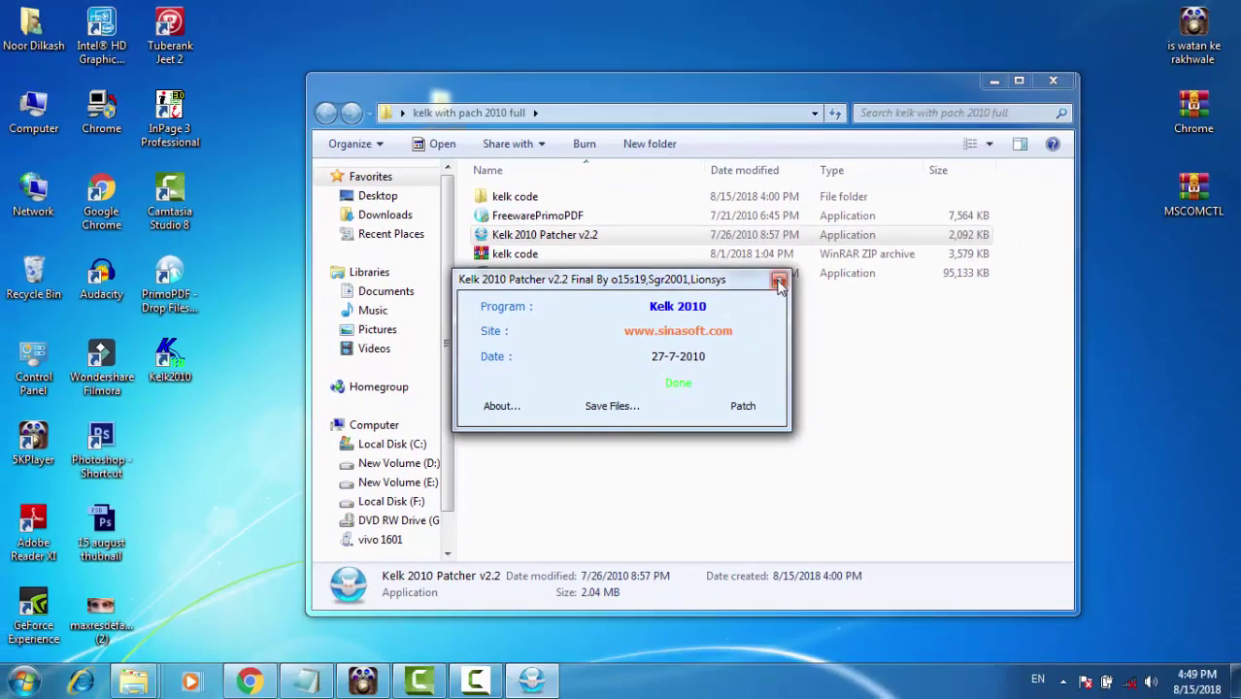
{"action": "left_click", "coordinate": [778, 282]}
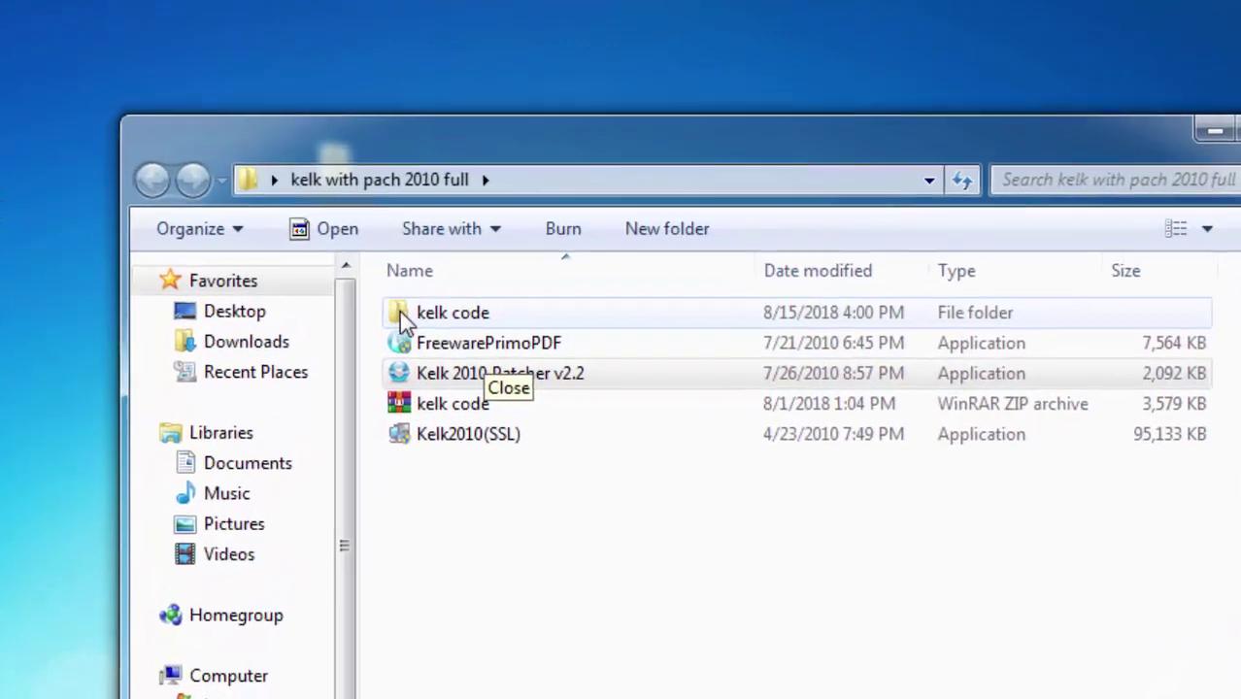
Step: Open the "kelk code" folder and copy all the files from classes.dex to resources.arsc
{"action": "left_click", "coordinate": [461, 325]}
{"action": "right_click", "coordinate": [460, 324]}
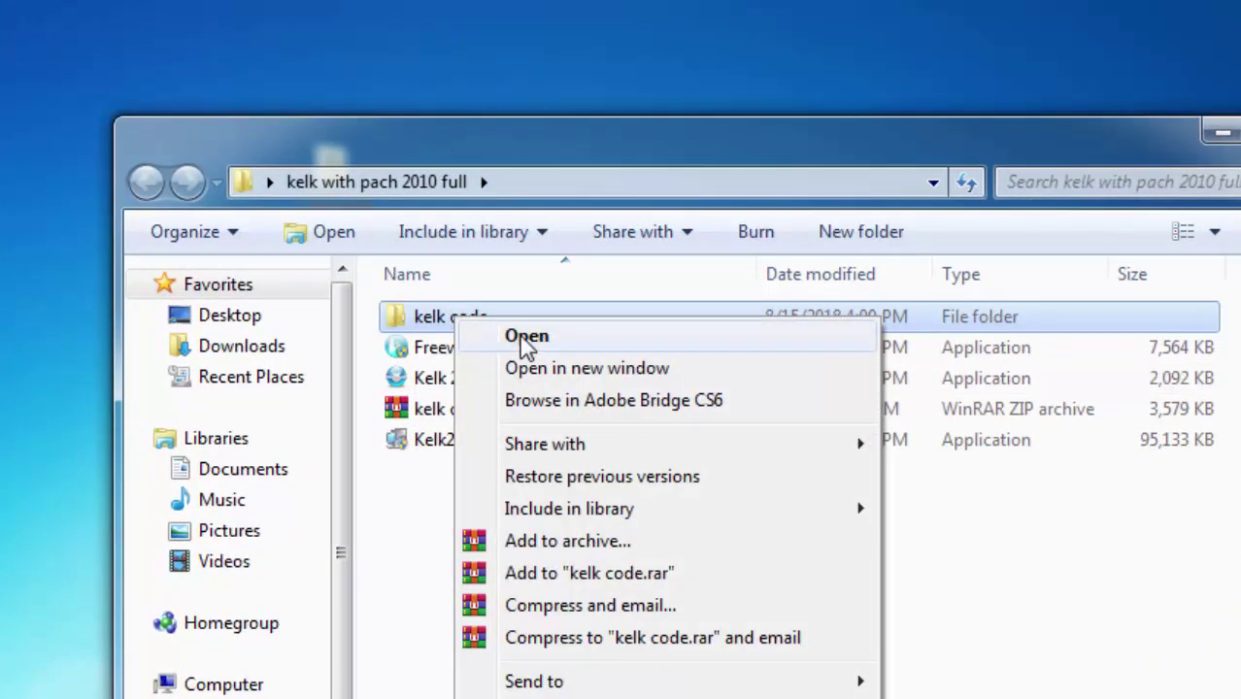
{"action": "left_click", "coordinate": [524, 345]}
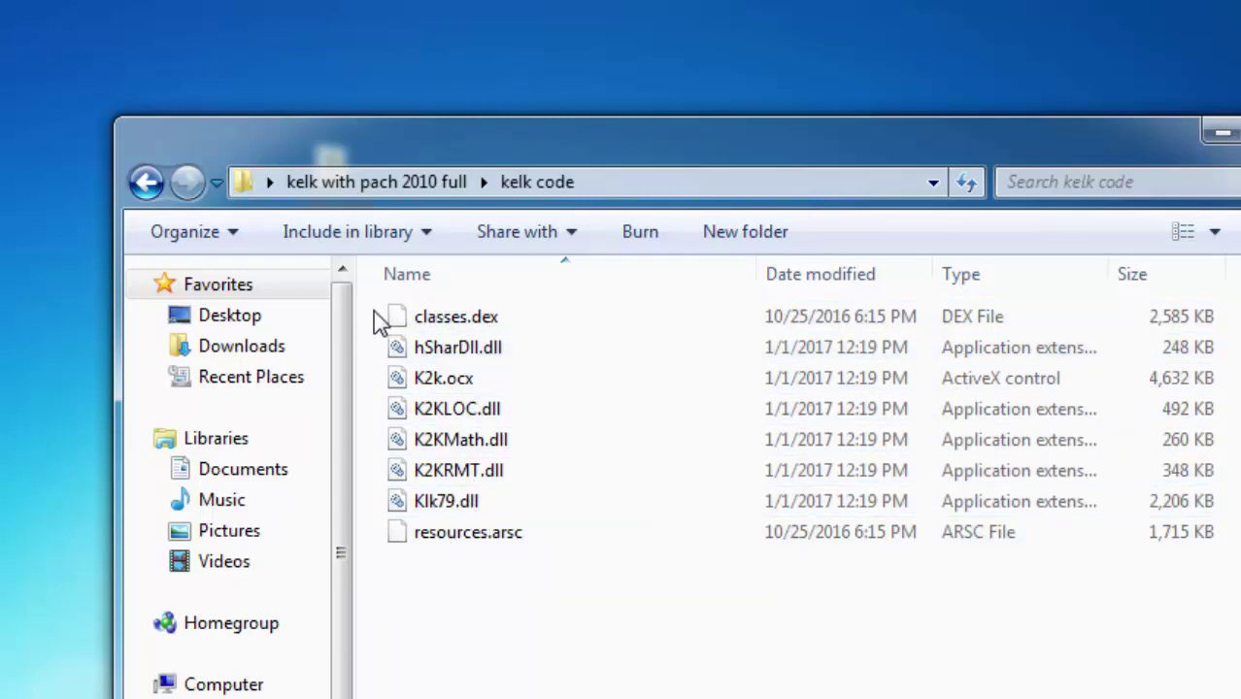
{"action": "left_click_drag", "start_coordinate": [379, 321], "coordinate": [687, 588]}
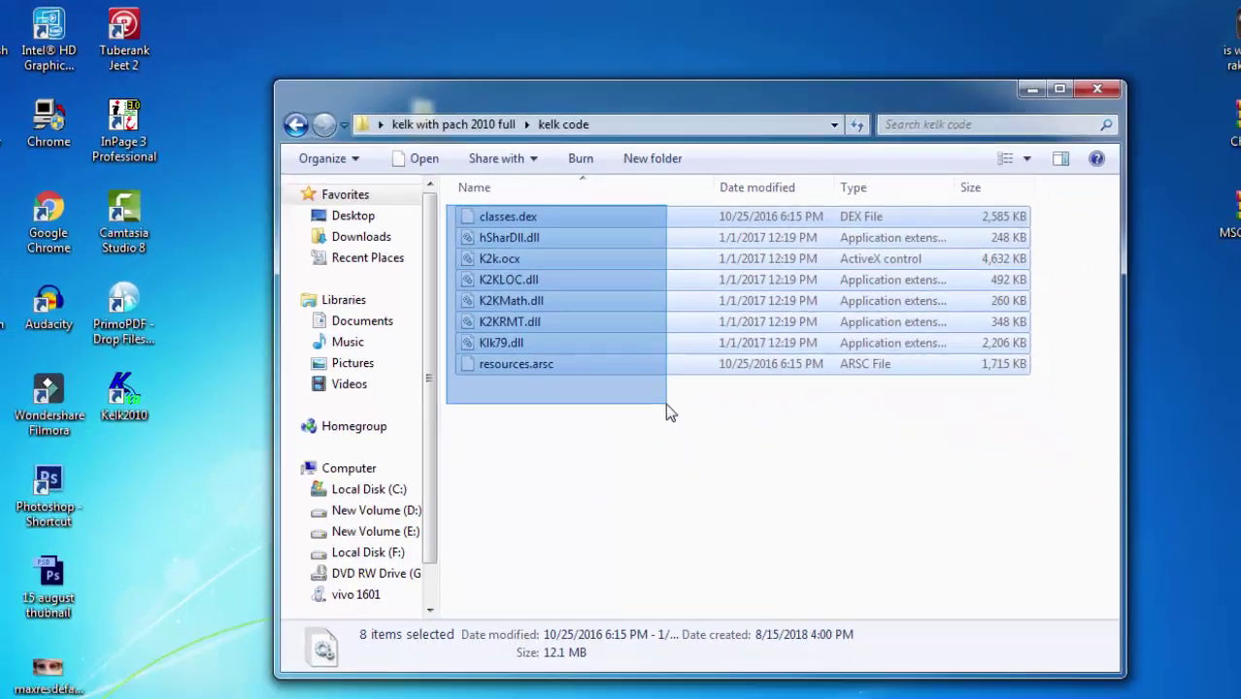
{"action": "left_click_drag", "start_coordinate": [668, 413], "coordinate": [668, 413]}
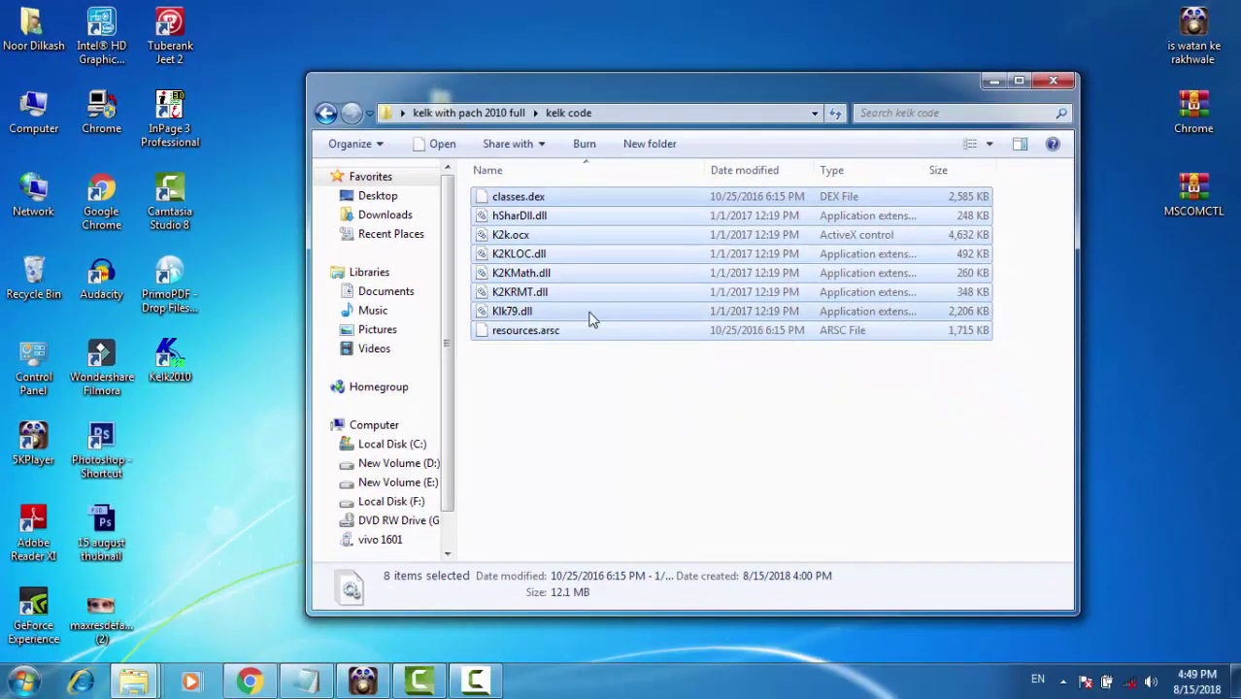
{"action": "right_click", "coordinate": [592, 320]}
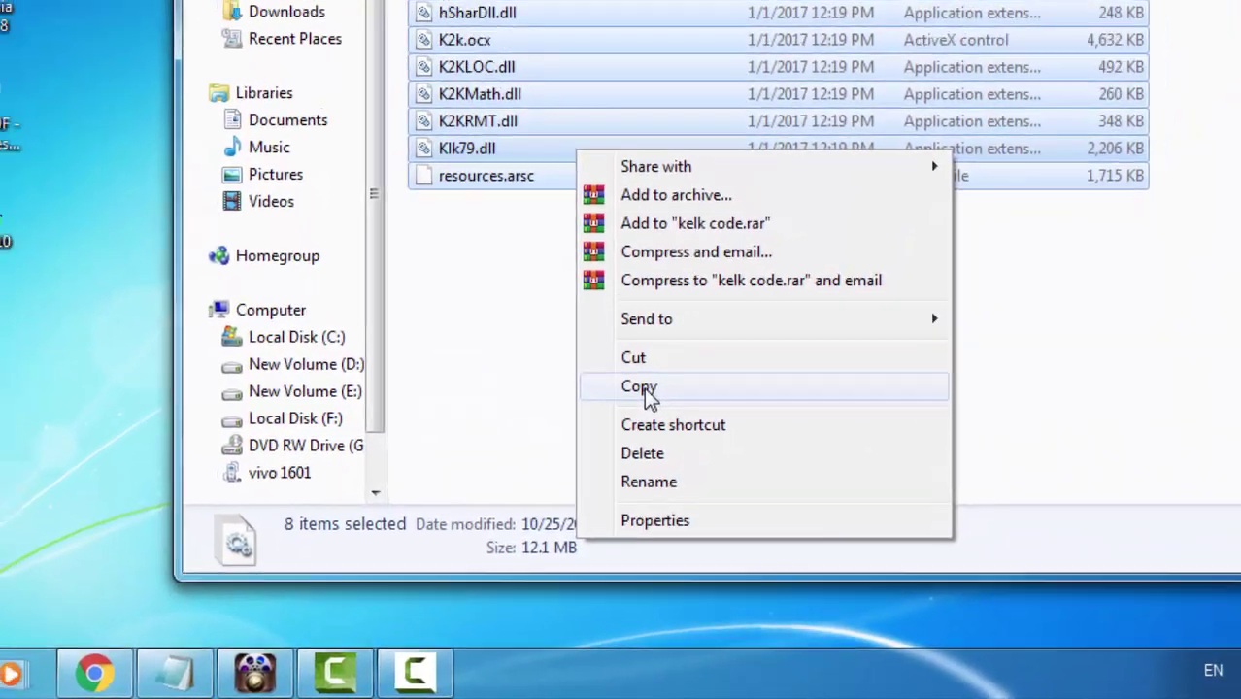
{"action": "left_click", "coordinate": [639, 388]}
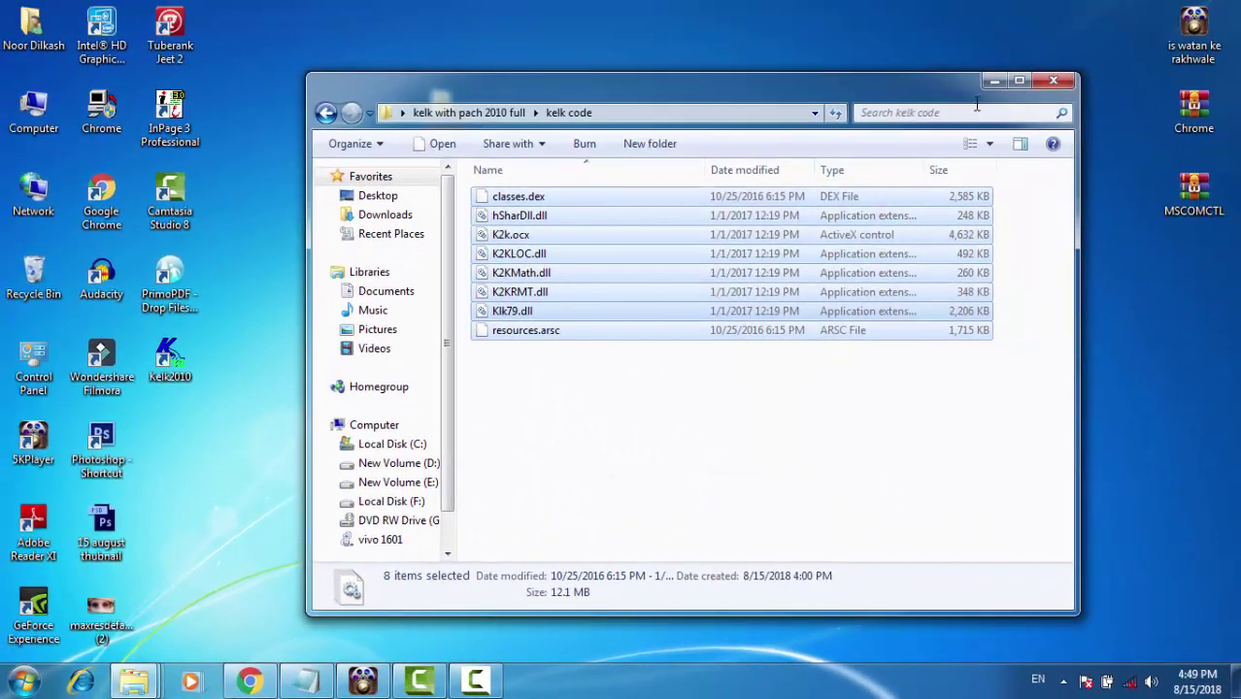
Step: Minimise the "kelk code" folder window and open the folder C:\Program Files (x86)\SinaSoft\Kelk2010
{"action": "left_click", "coordinate": [990, 82]}
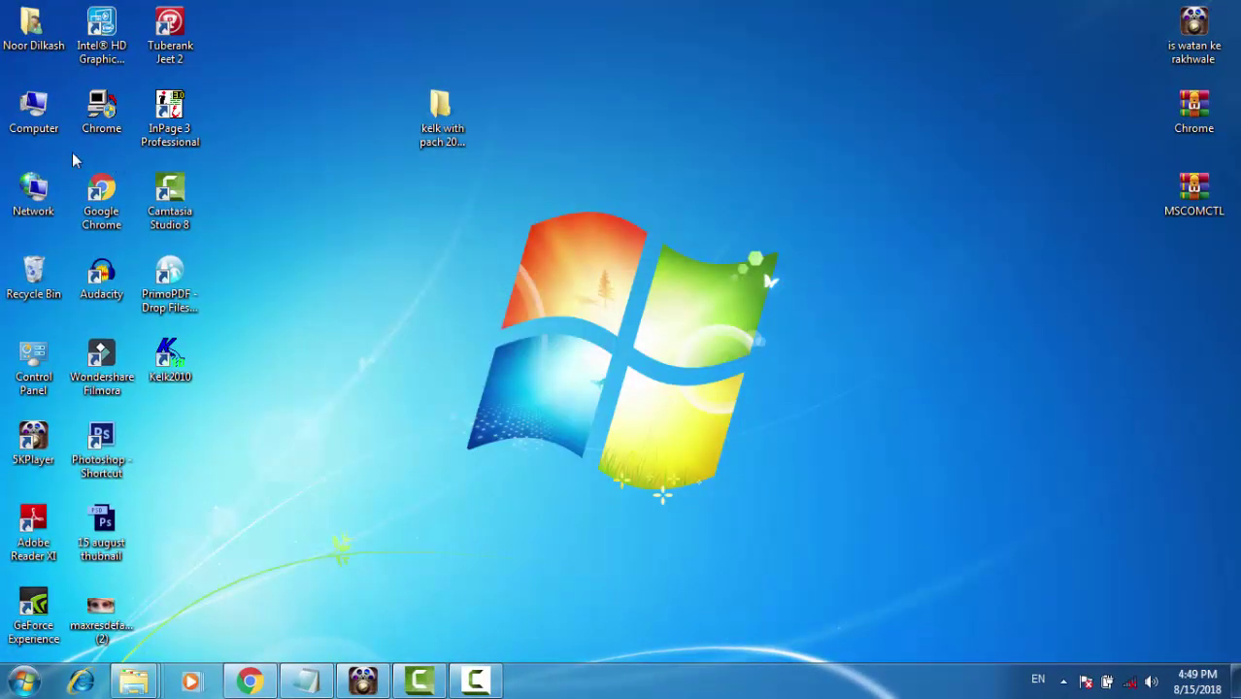
{"action": "double_click", "coordinate": [39, 113]}
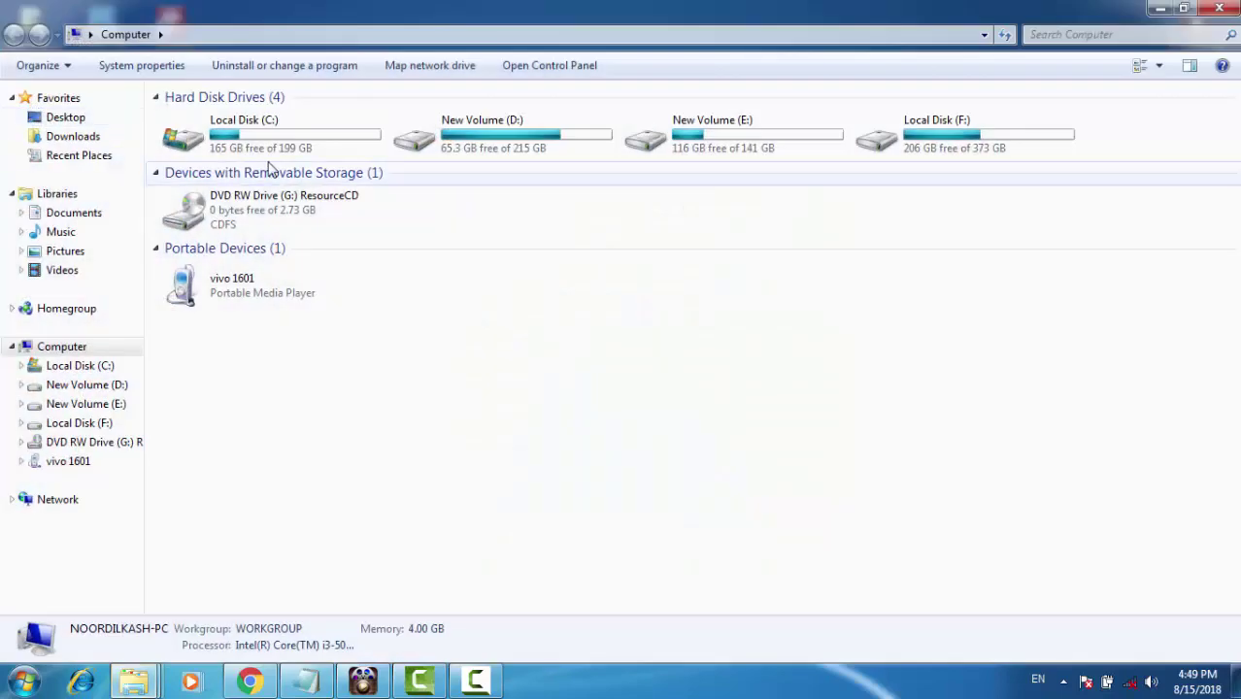
{"action": "left_click", "coordinate": [304, 144]}
{"action": "double_click", "coordinate": [304, 143]}
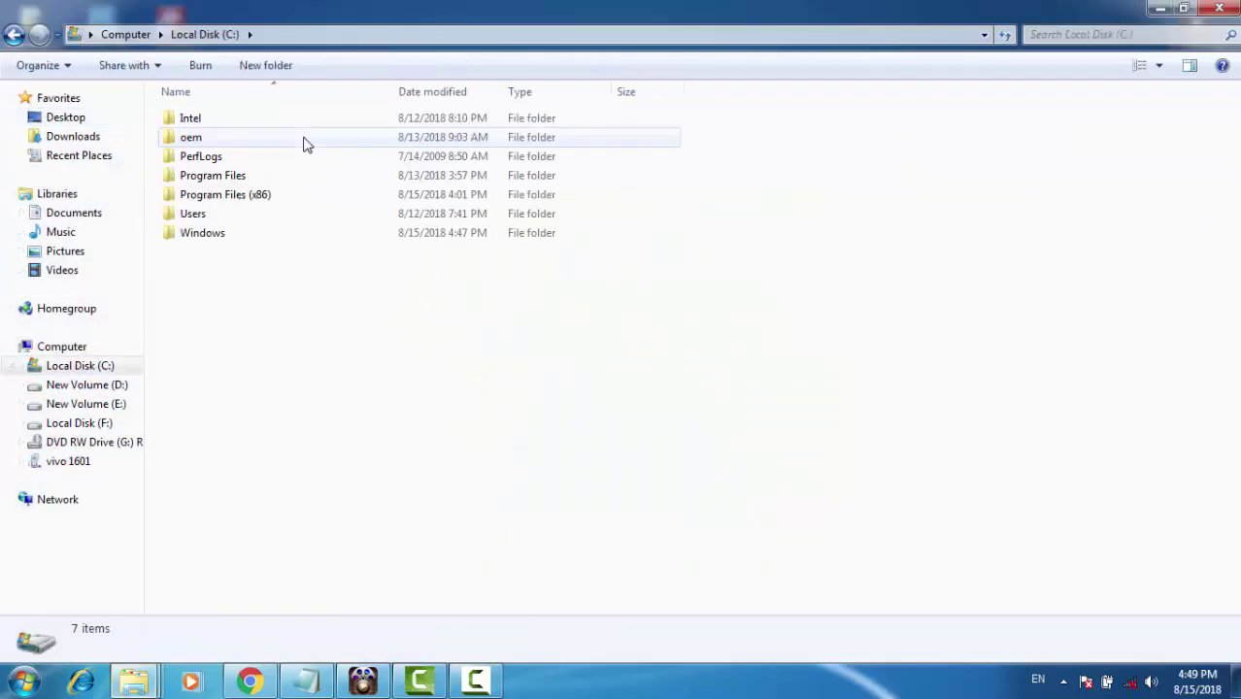
{"action": "left_click", "coordinate": [265, 198]}
{"action": "double_click", "coordinate": [265, 198]}
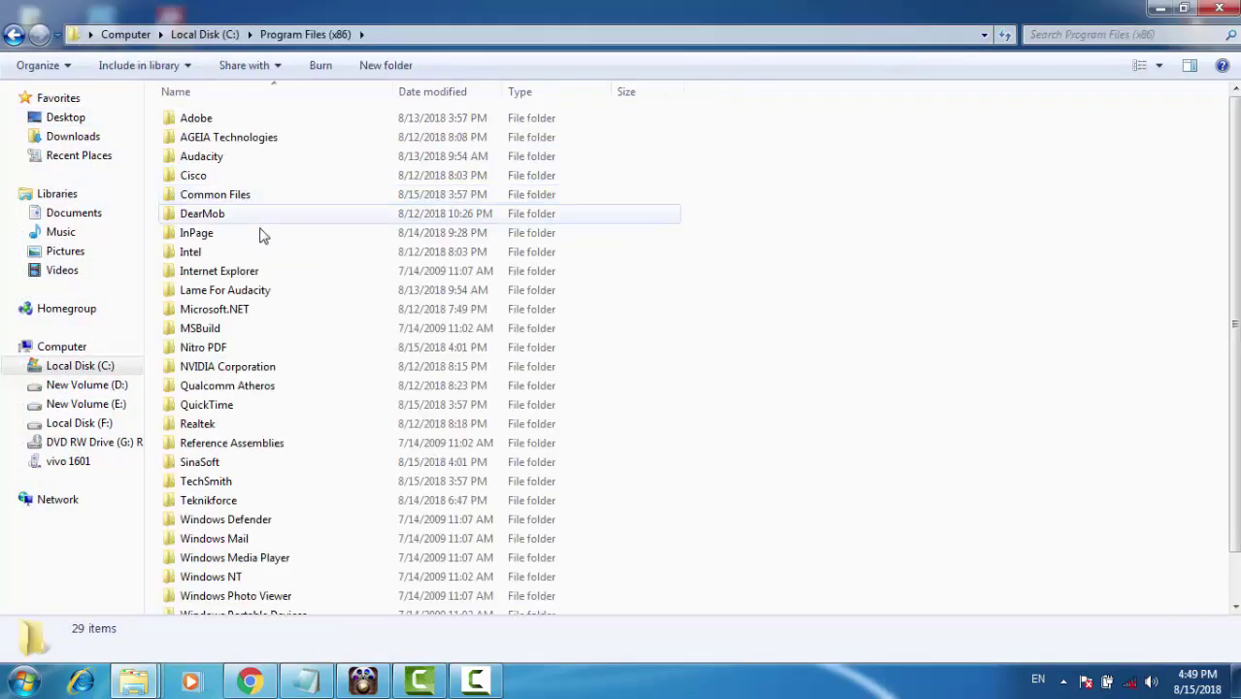
{"action": "scroll", "coordinate": [258, 272], "scroll_direction": "down", "scroll_amount": 1}
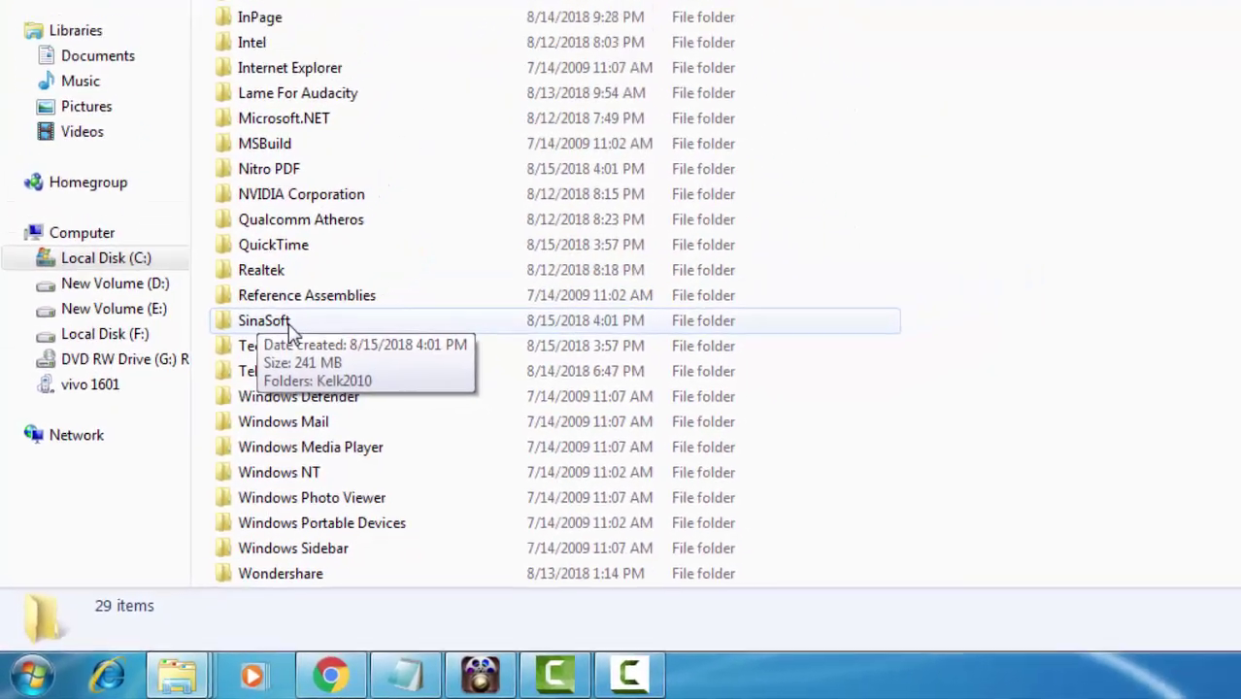
{"action": "right_click", "coordinate": [322, 266]}
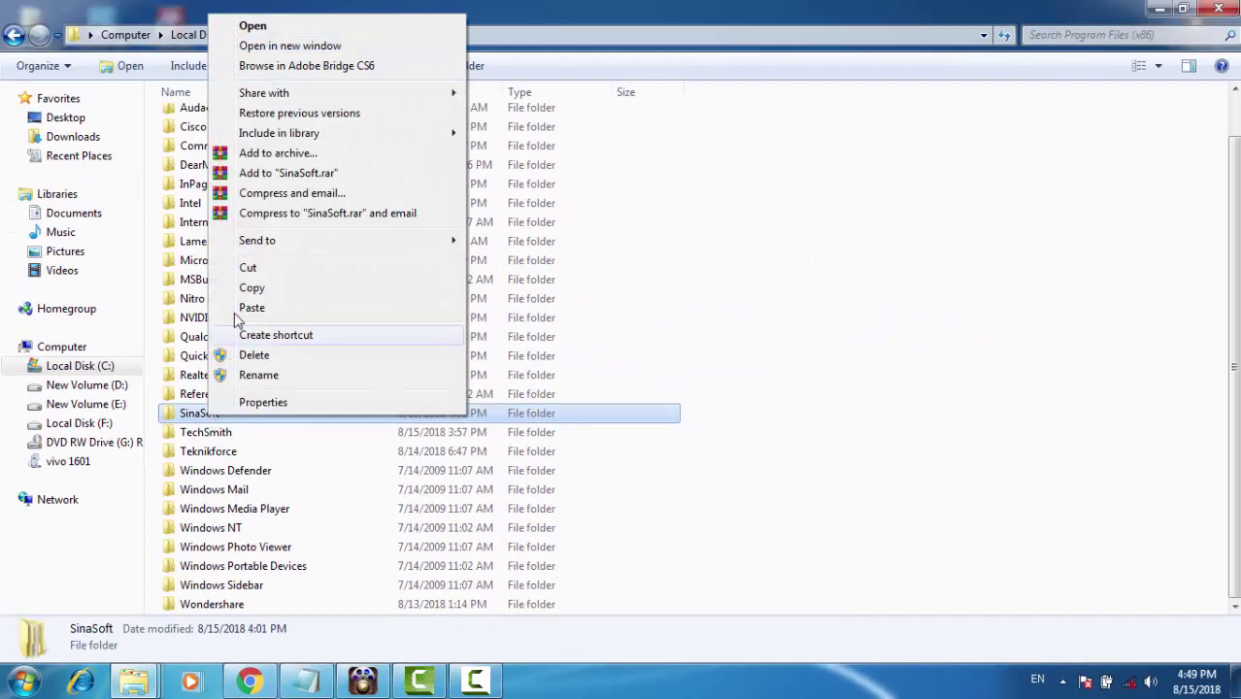
{"action": "left_click", "coordinate": [251, 27]}
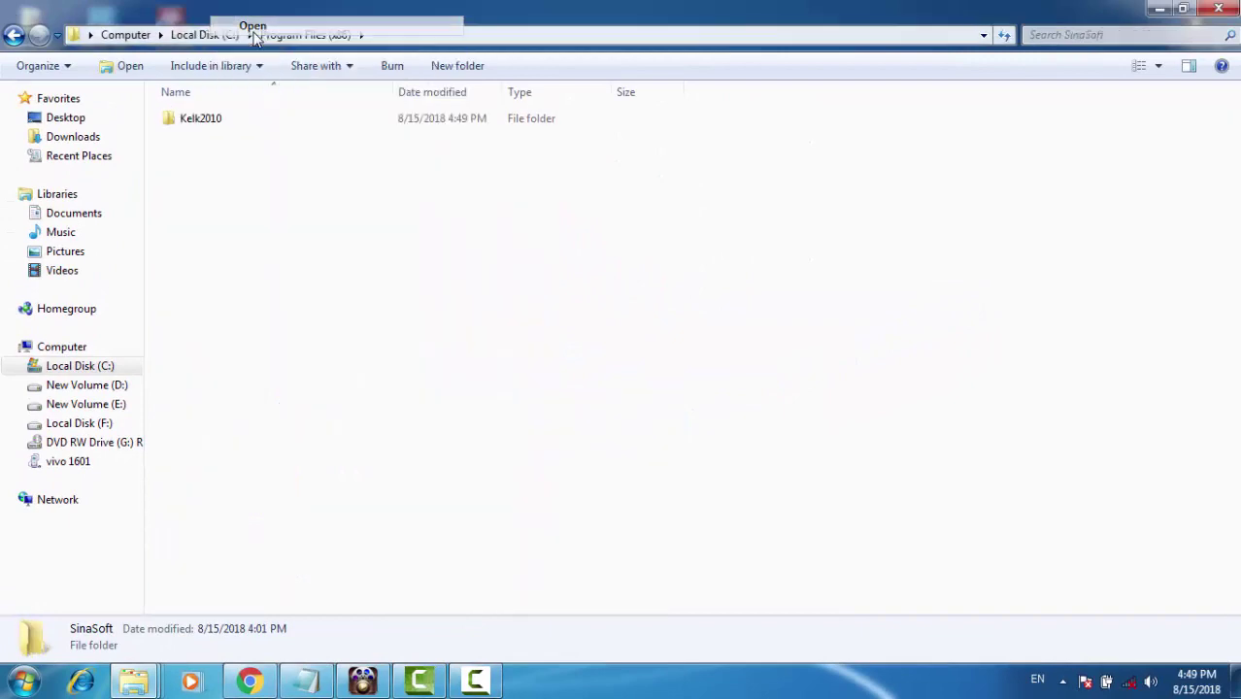
{"action": "right_click", "coordinate": [204, 120]}
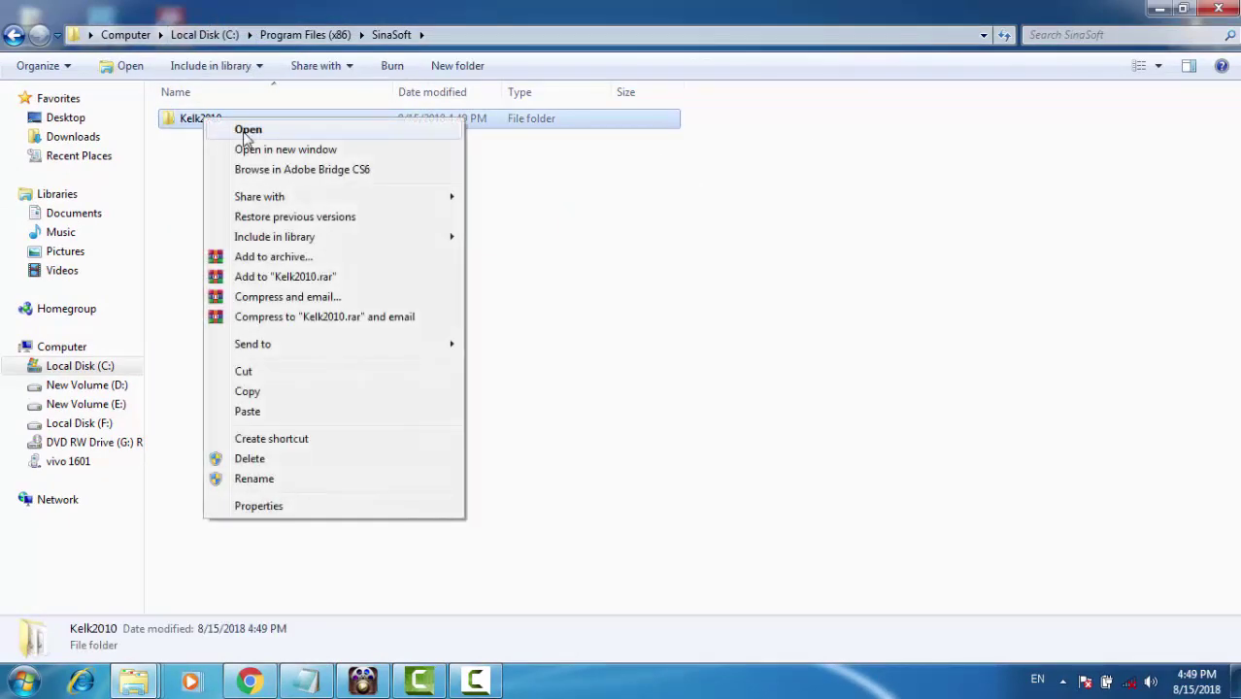
{"action": "left_click", "coordinate": [244, 134]}
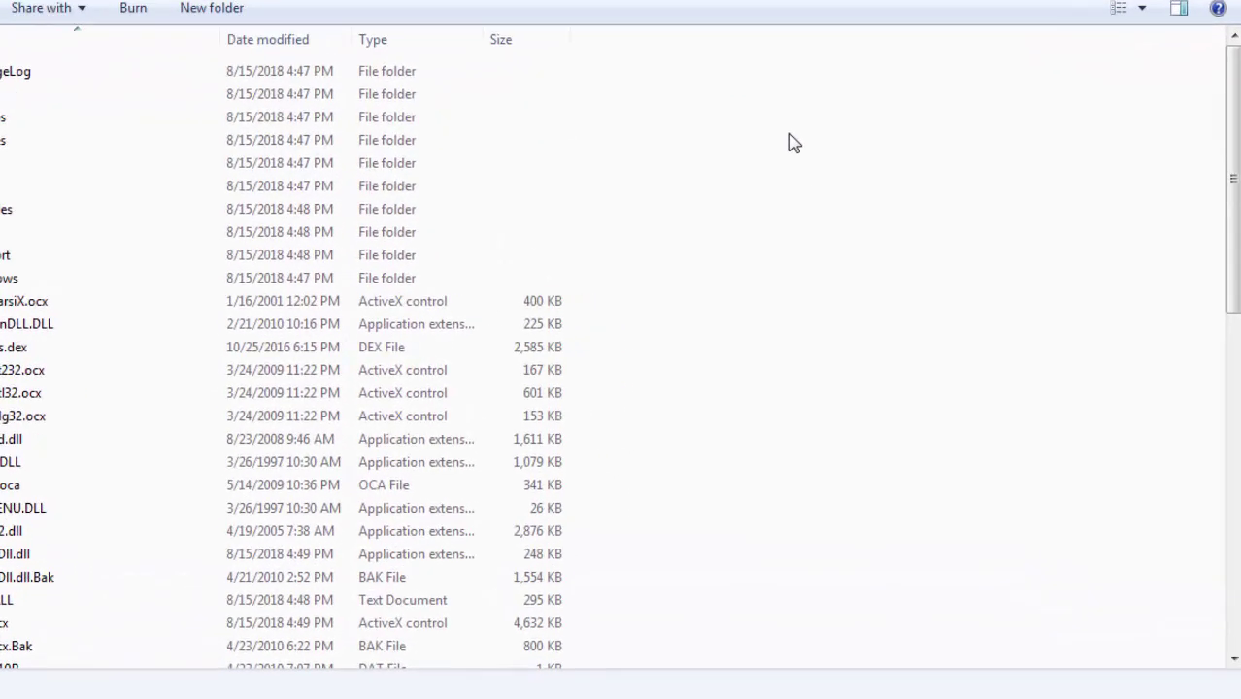
Step: Paste the copied files into the Kelk2010 folder, replacing every existing file of the same name and granting administrator permission for all items
{"action": "right_click", "coordinate": [790, 135]}
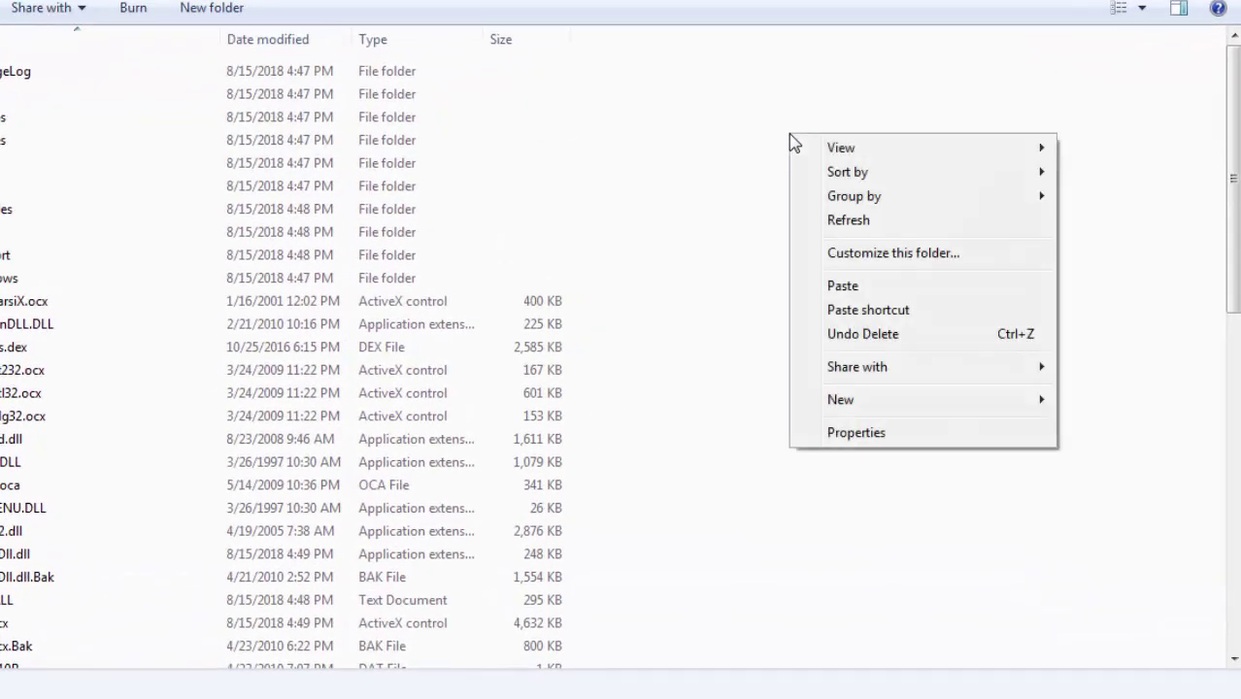
{"action": "left_click", "coordinate": [841, 285]}
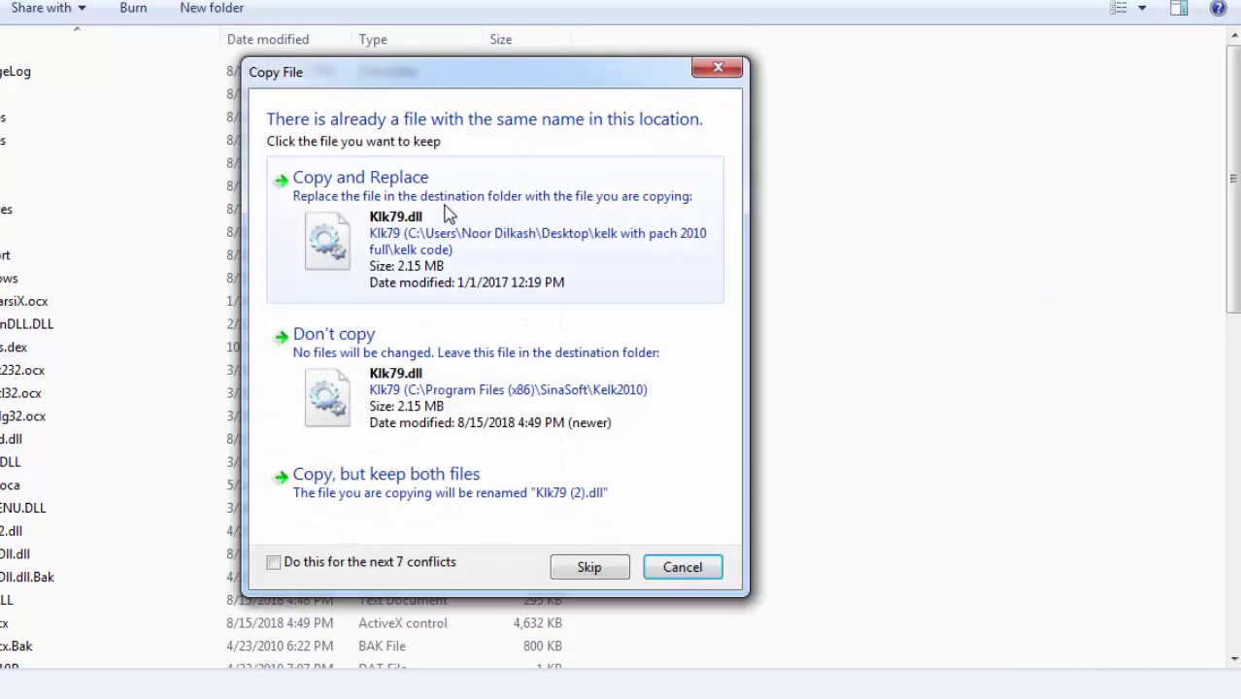
{"action": "left_click", "coordinate": [448, 214]}
{"action": "left_click", "coordinate": [447, 214]}
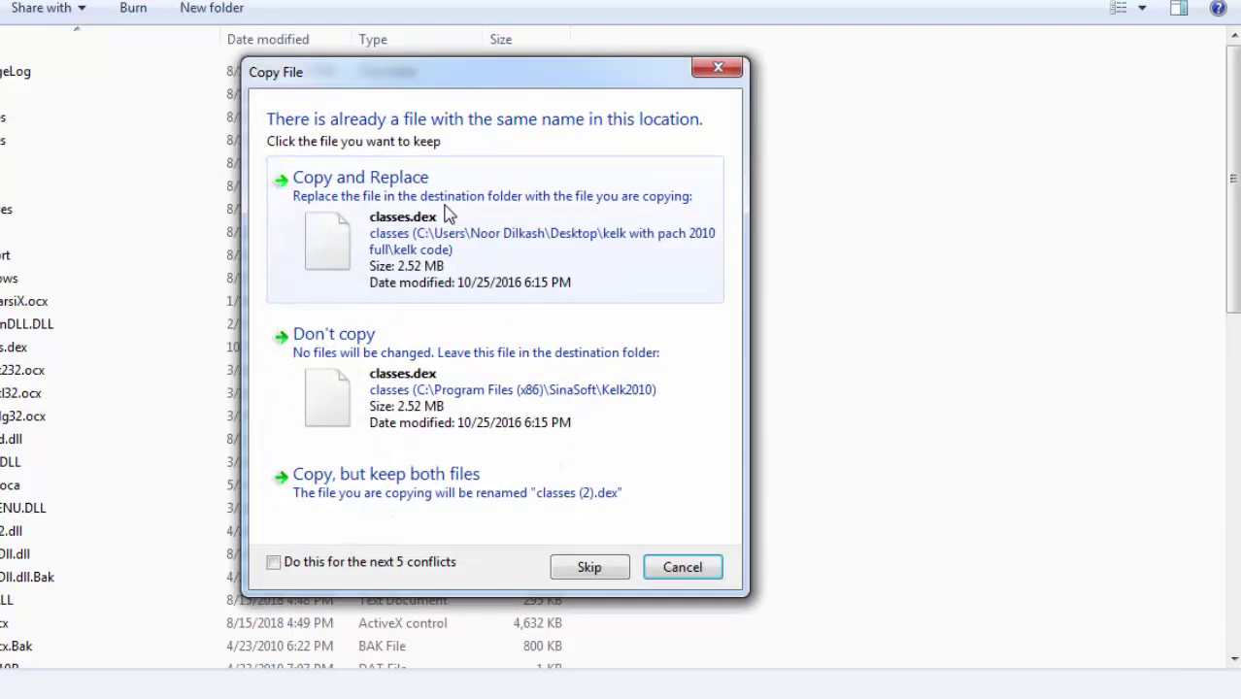
{"action": "left_click", "coordinate": [447, 214]}
{"action": "left_click", "coordinate": [448, 213]}
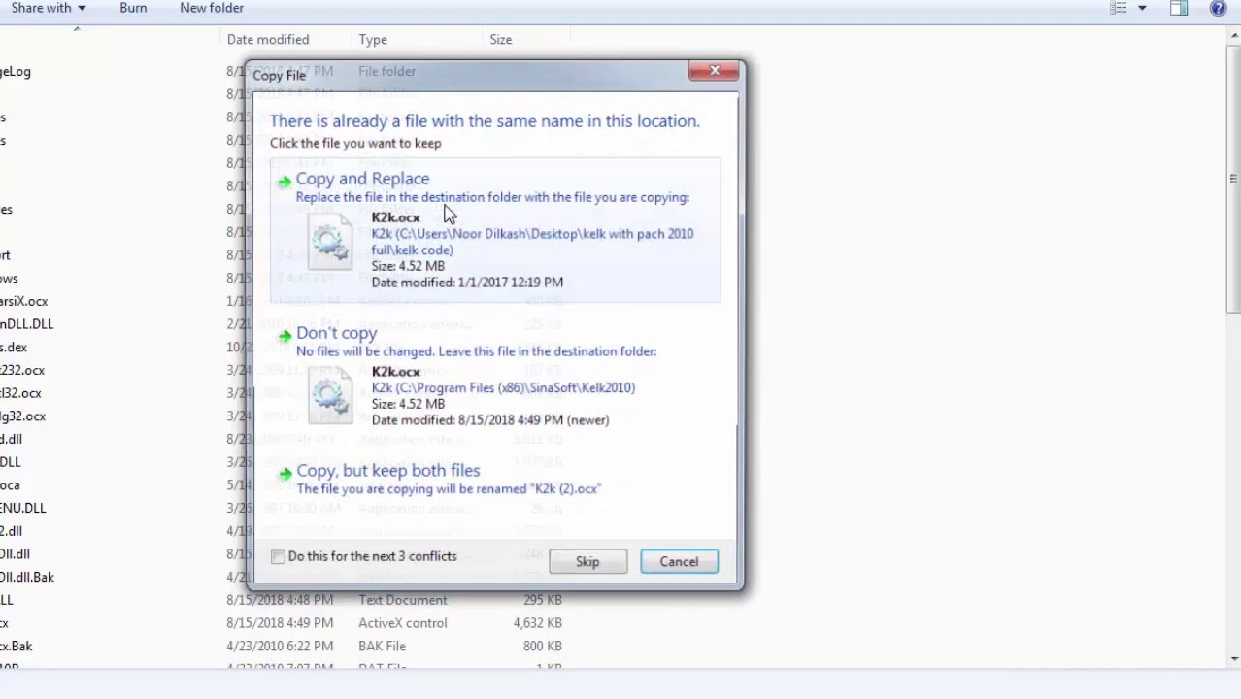
{"action": "left_click", "coordinate": [448, 213]}
{"action": "left_click", "coordinate": [447, 213]}
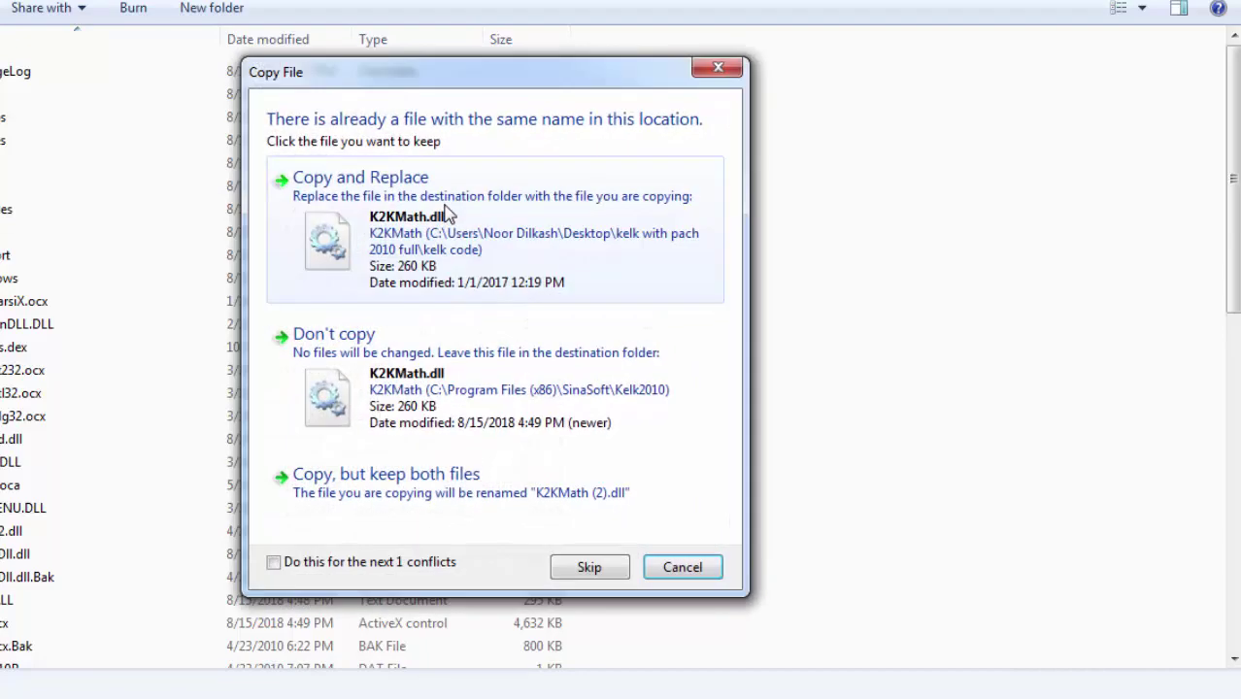
{"action": "left_click", "coordinate": [448, 214]}
{"action": "left_click", "coordinate": [447, 214]}
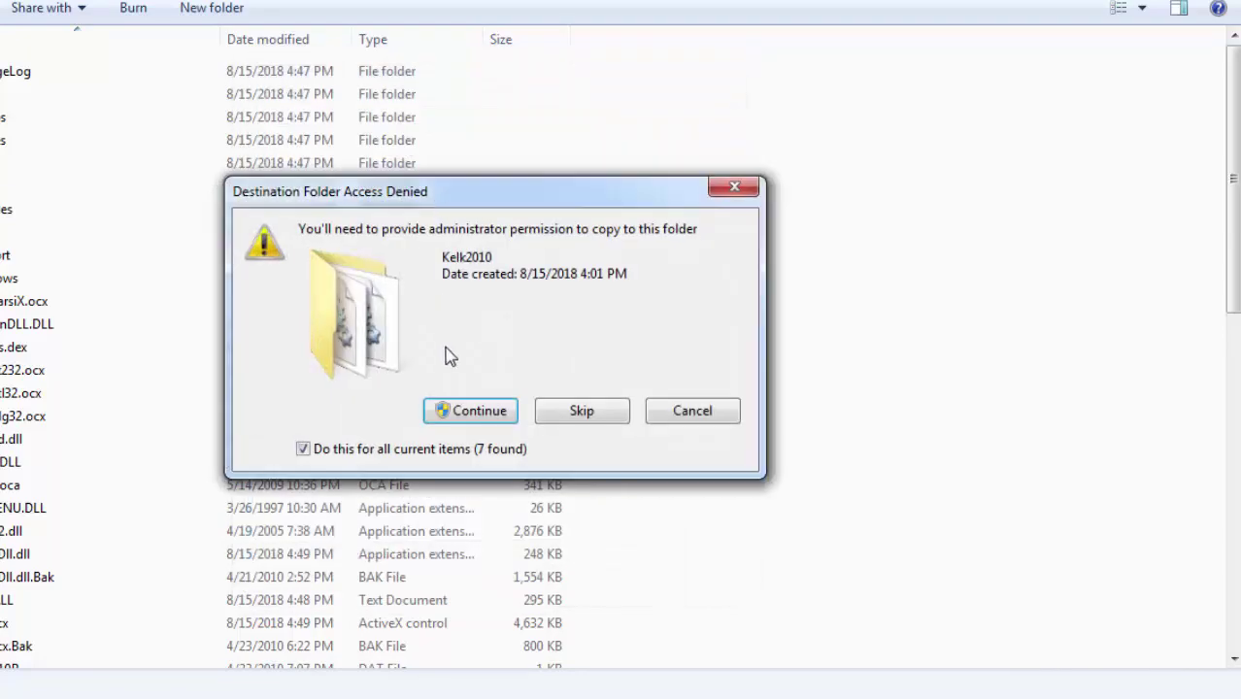
{"action": "left_click", "coordinate": [451, 416]}
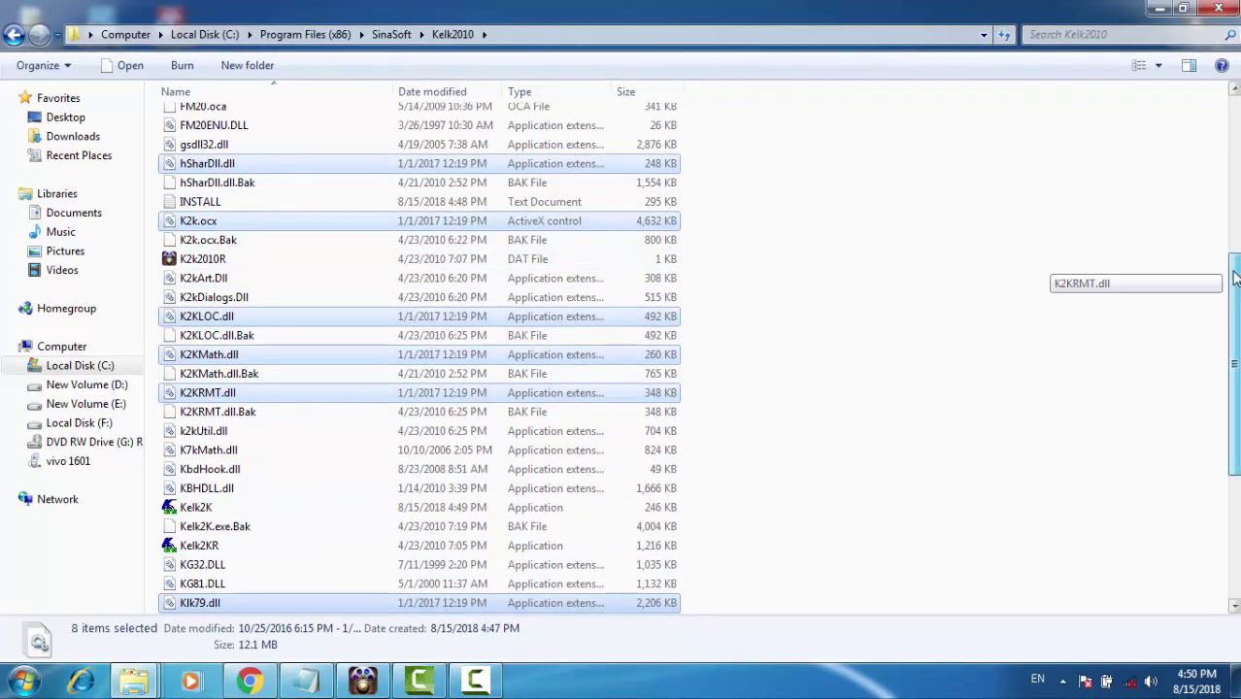
Step: Look through the pasted files in the Kelk2010 folder and close its window
{"action": "scroll", "coordinate": [1088, 292], "scroll_direction": "up", "scroll_amount": 4}
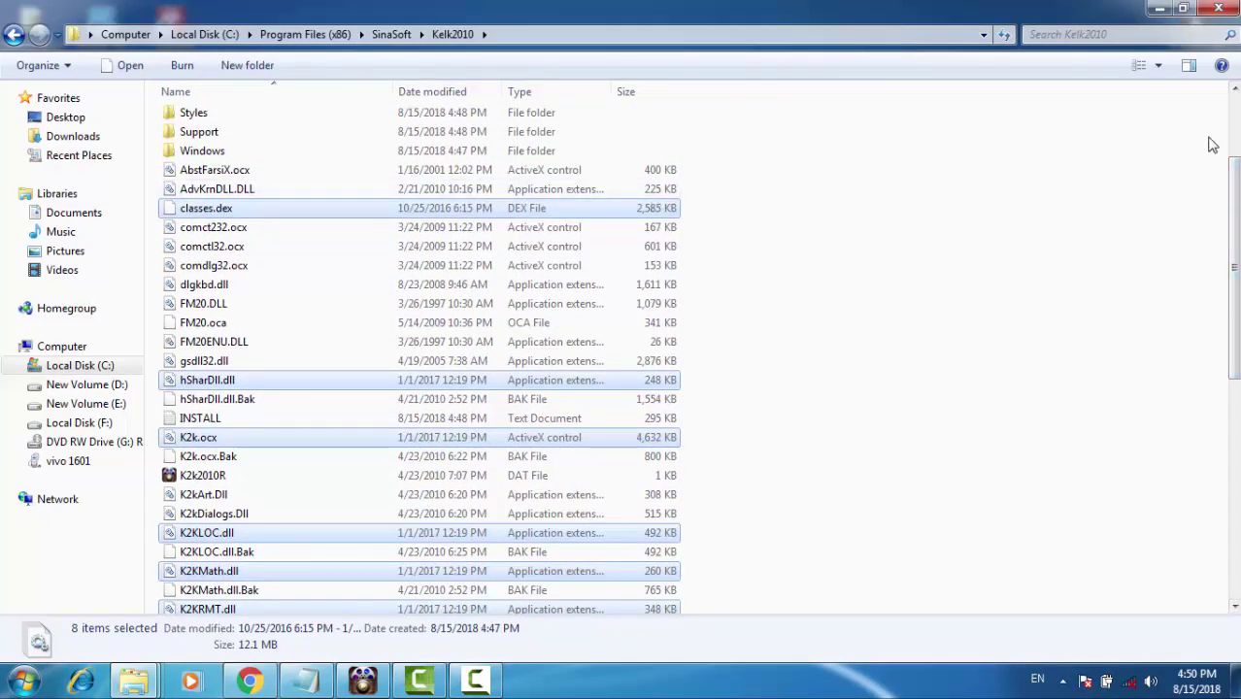
{"action": "scroll", "coordinate": [1117, 213], "scroll_direction": "down", "scroll_amount": 8}
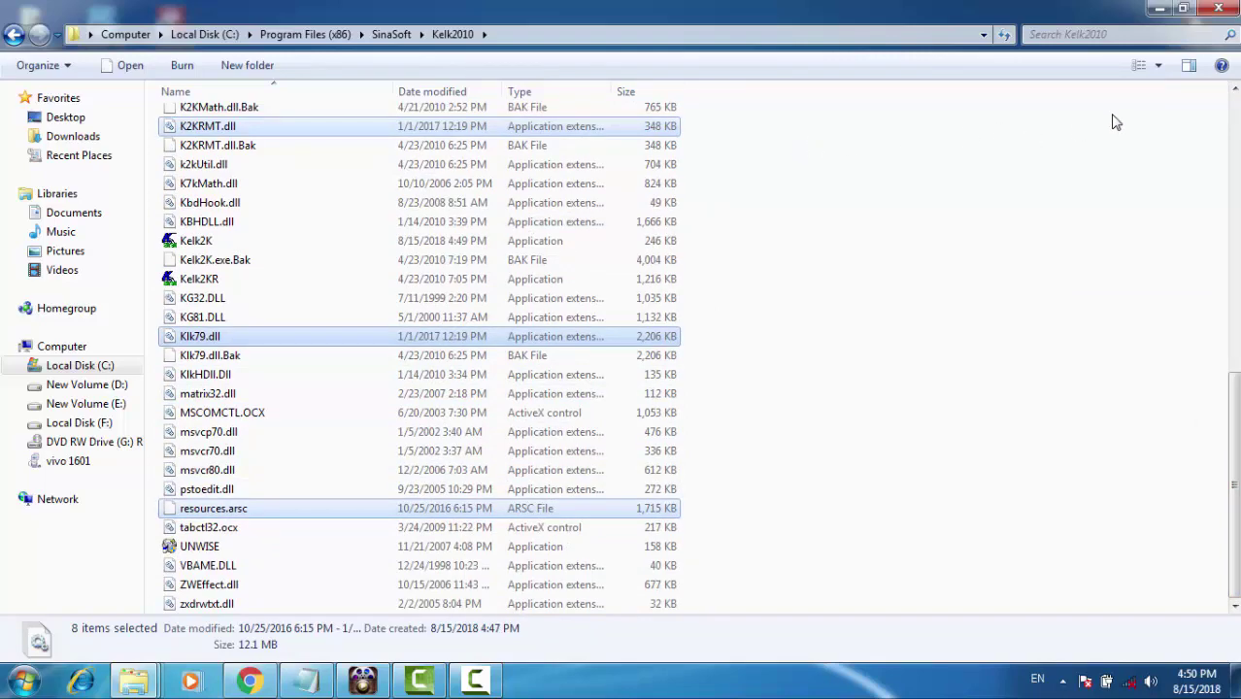
{"action": "left_click", "coordinate": [1216, 10]}
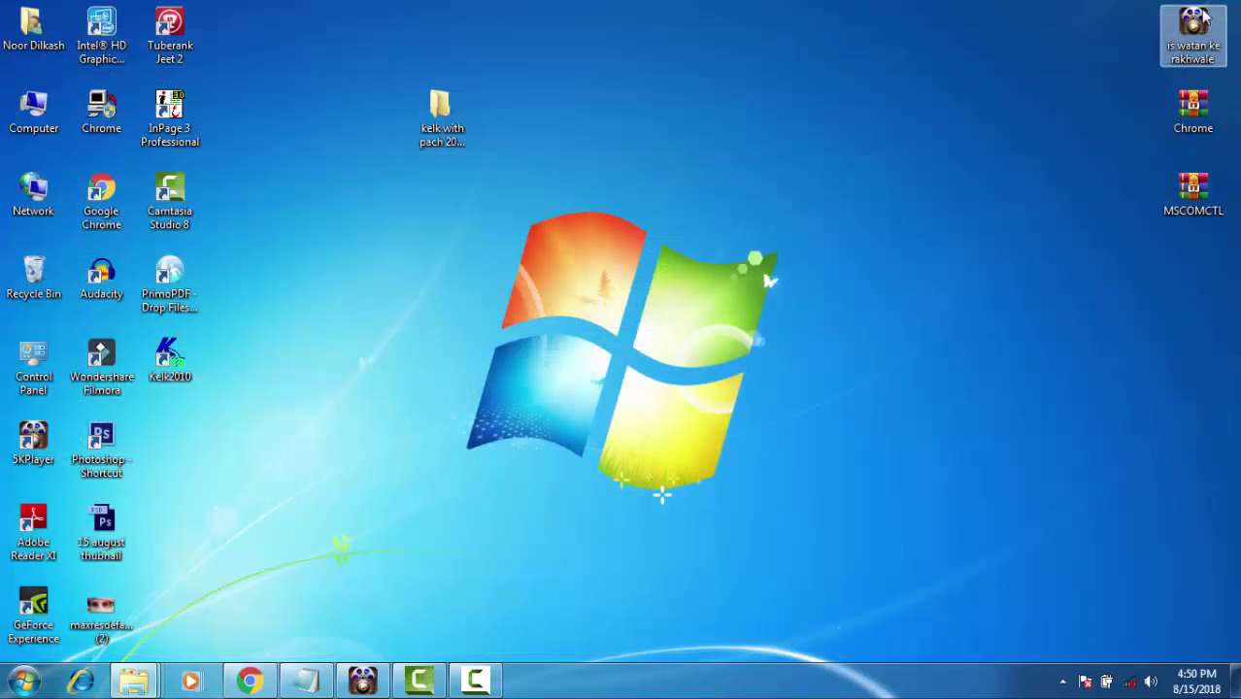
Step: Refresh the desktop several times and launch Kelk2010 from its desktop shortcut
{"action": "right_click", "coordinate": [752, 114]}
{"action": "left_click", "coordinate": [777, 169]}
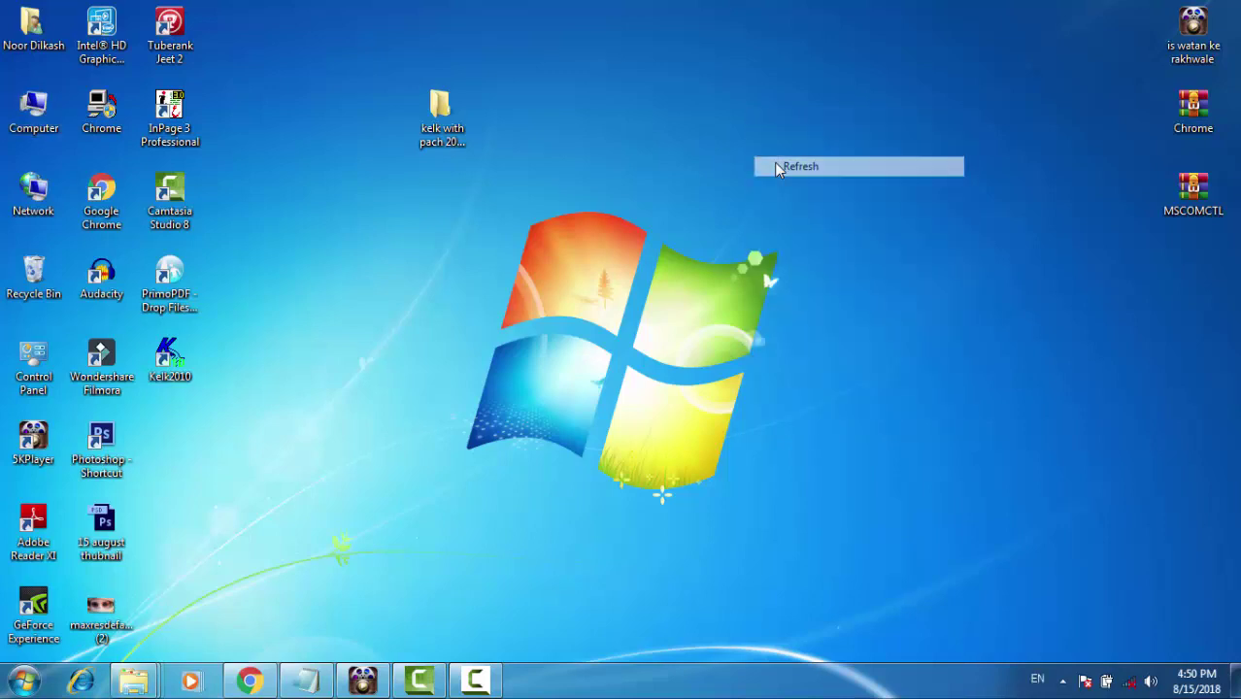
{"action": "right_click", "coordinate": [783, 79]}
{"action": "left_click", "coordinate": [814, 134]}
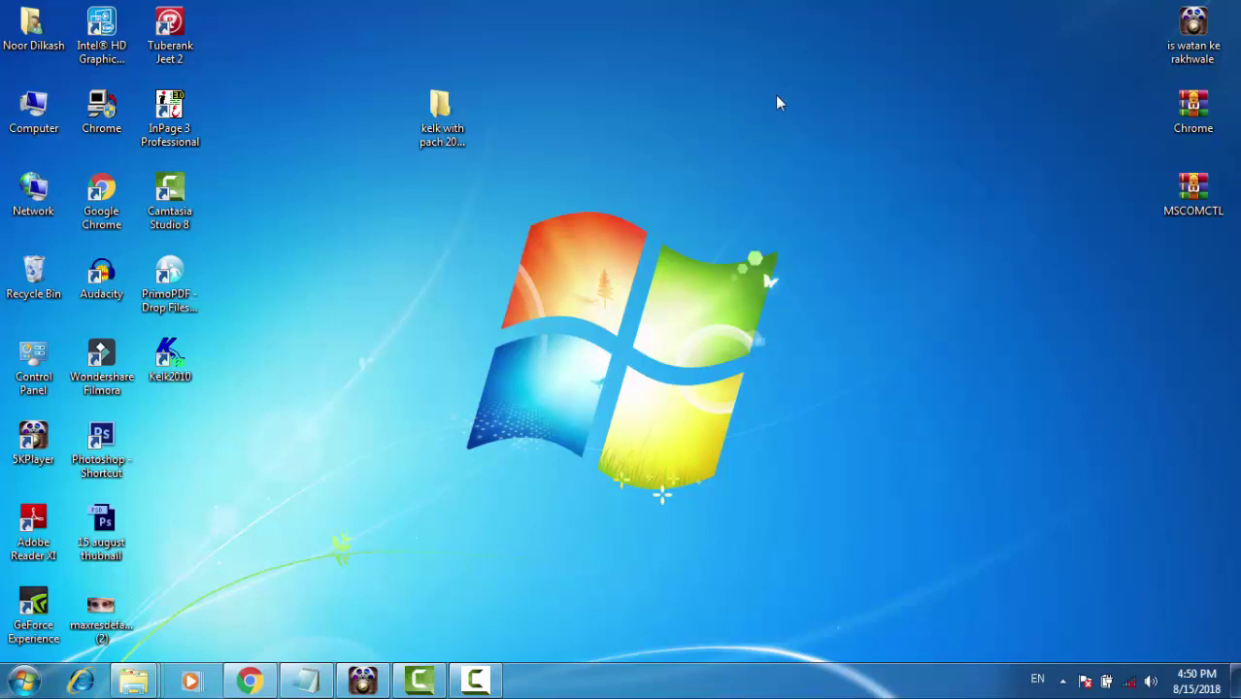
{"action": "right_click", "coordinate": [777, 103]}
{"action": "left_click", "coordinate": [806, 147]}
{"action": "right_click", "coordinate": [181, 358]}
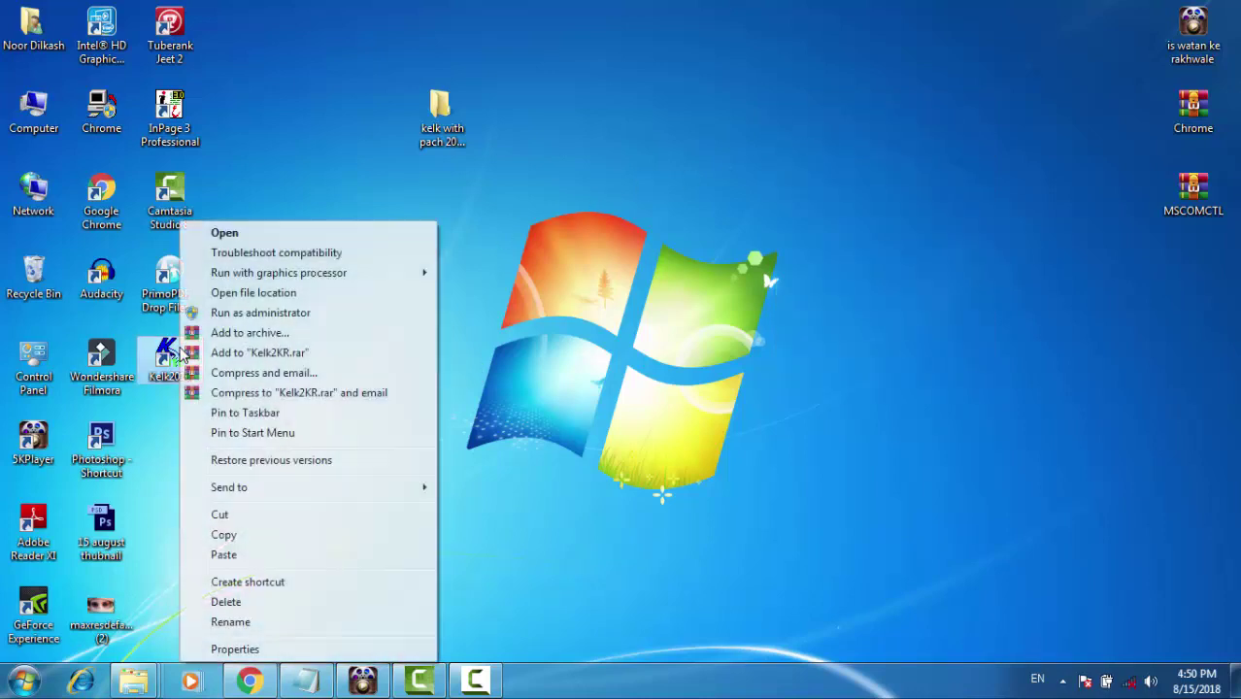
{"action": "left_click", "coordinate": [233, 234]}
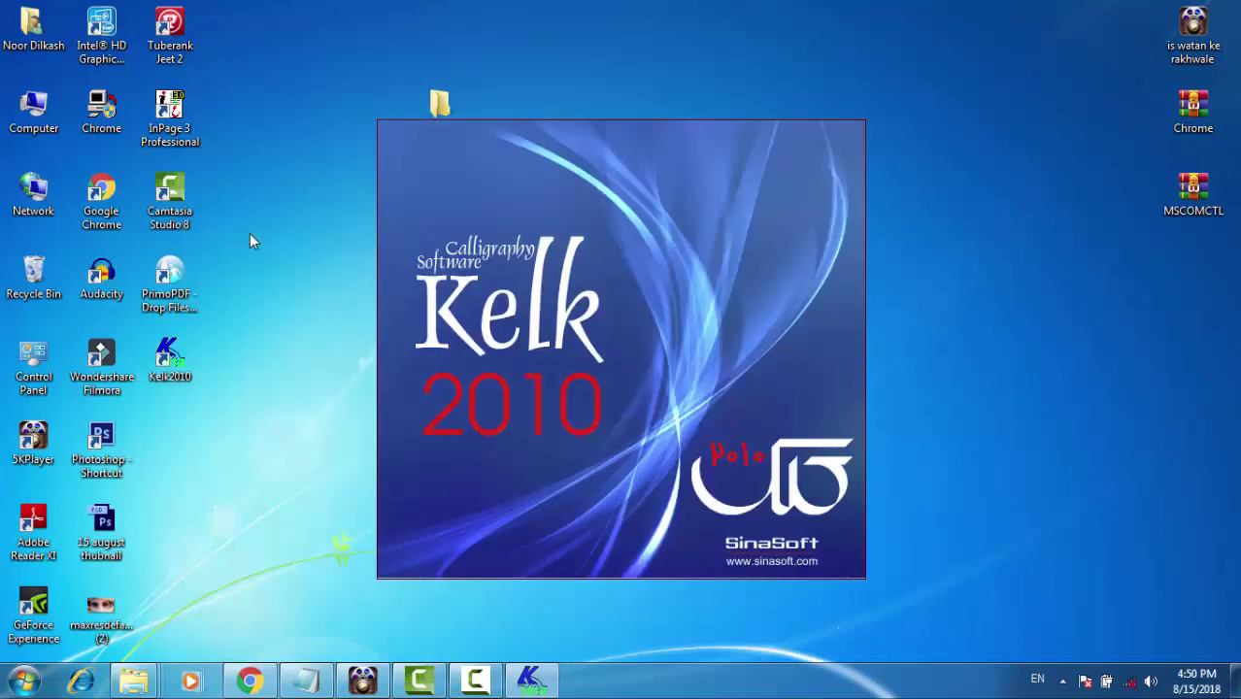